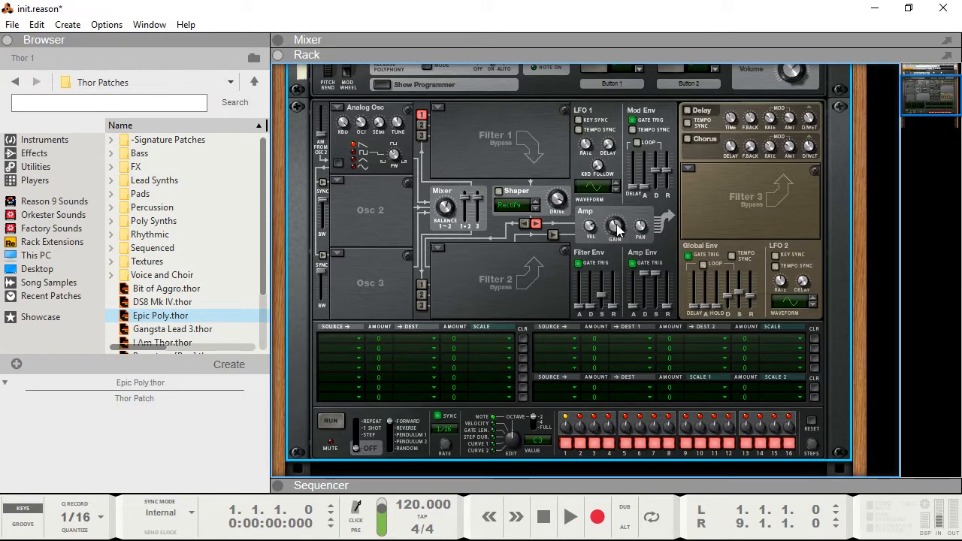
- Adjust the Amp gain and audition repeated notes at velocity level 1 with the on-screen piano keys
{"action": "mouse_move", "coordinate": [621, 234]}
{"action": "left_mouse_down"}
{"action": "mouse_move", "coordinate": [614, 222]}
{"action": "mouse_move", "coordinate": [613, 239]}
{"action": "left_mouse_up"}
{"action": "key", "text": "F4"}
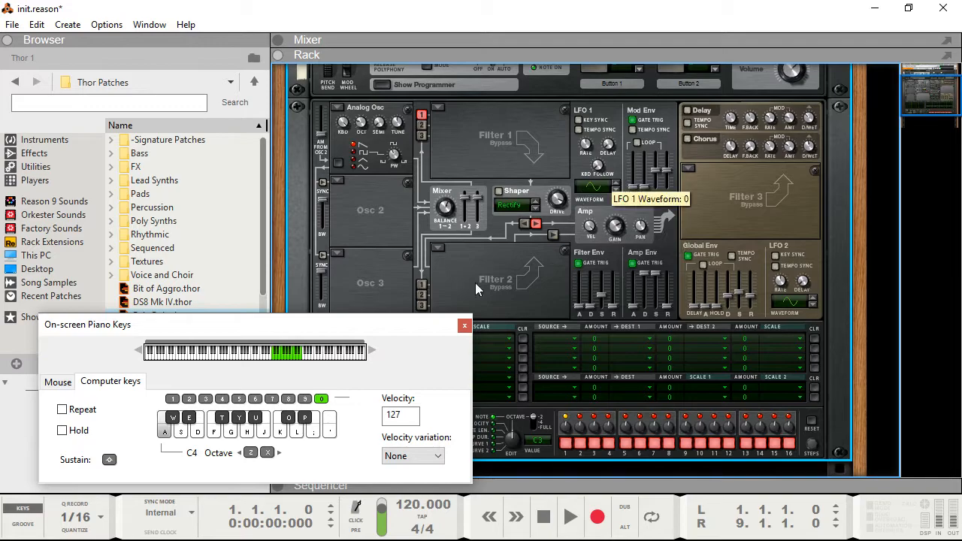
{"action": "left_click", "coordinate": [173, 399]}
{"action": "key", "text": "g"}
{"action": "key", "text": "d"}
{"action": "key", "text": "a"}
{"action": "key", "text": "g"}
{"action": "key", "text": "d"}
{"action": "key", "text": "a"}
{"action": "key", "text": "g"}
{"action": "key", "text": "d"}
{"action": "key", "text": "a"}
{"action": "key", "text": "g"}
{"action": "key", "text": "d"}
{"action": "key", "text": "a"}
{"action": "key", "text": "g"}
{"action": "key", "text": "d"}
{"action": "key", "text": "a"}
{"action": "key", "text": "g"}
{"action": "key", "text": "d"}
- Audition notes at rising velocity levels 3, 4, 6, 7 and 9, finishing at the maximum level
{"action": "left_click", "coordinate": [207, 402]}
{"action": "key", "text": "a"}
{"action": "key", "text": "g"}
{"action": "key", "text": "d"}
{"action": "left_click", "coordinate": [224, 400]}
{"action": "key", "text": "a"}
{"action": "key", "text": "g"}
{"action": "key", "text": "d"}
{"action": "left_click", "coordinate": [256, 400]}
{"action": "left_click", "coordinate": [273, 401]}
{"action": "key", "text": "a"}
{"action": "key", "text": "g"}
{"action": "left_click", "coordinate": [305, 399]}
{"action": "key", "text": "d"}
{"action": "key", "text": "a"}
{"action": "key", "text": "d"}
{"action": "key", "text": "a"}
{"action": "left_click", "coordinate": [321, 399]}
{"action": "key", "text": "g"}
- Lower the Amp velocity amount and audition notes at velocity levels 1, 2 and 4
{"action": "left_click_drag", "start_coordinate": [589, 228], "coordinate": [602, 257]}
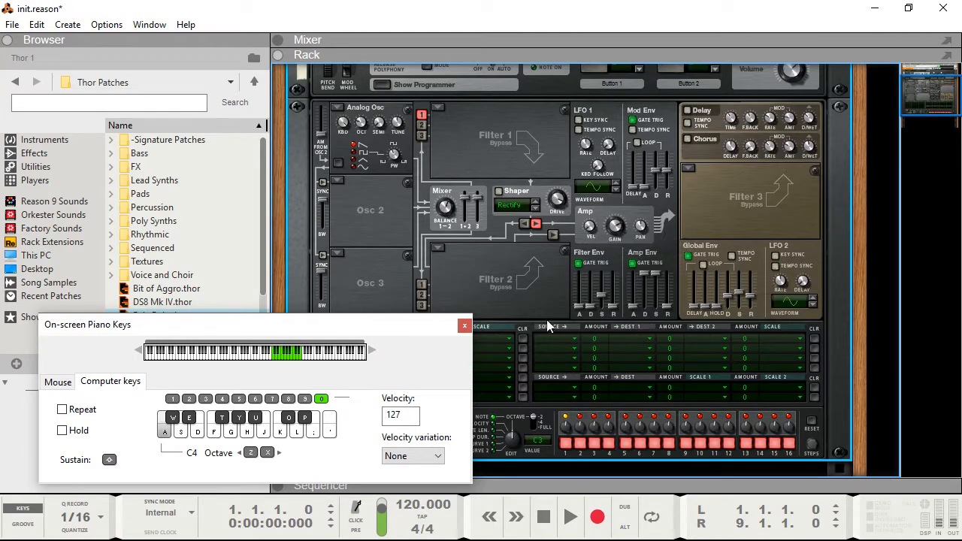
{"action": "left_click", "coordinate": [188, 398]}
{"action": "left_click", "coordinate": [176, 399]}
{"action": "key", "text": "d"}
{"action": "key", "text": "a"}
{"action": "left_click", "coordinate": [221, 400]}
{"action": "key", "text": "a"}
{"action": "left_click", "coordinate": [175, 400]}
- Raise the Amp velocity amount and audition notes at the maximum velocity of 127
{"action": "left_click_drag", "start_coordinate": [584, 227], "coordinate": [574, 177]}
{"action": "left_click", "coordinate": [321, 399]}
{"action": "key", "text": "a"}
{"action": "key", "text": "g"}
{"action": "key", "text": "a"}
- Leave the Amp pan at 0 after adjusting it, and close the on-screen piano keys
{"action": "mouse_move", "coordinate": [645, 235]}
{"action": "left_mouse_down"}
{"action": "mouse_move", "coordinate": [648, 176]}
{"action": "mouse_move", "coordinate": [648, 231]}
{"action": "mouse_move", "coordinate": [642, 226]}
{"action": "left_mouse_up"}
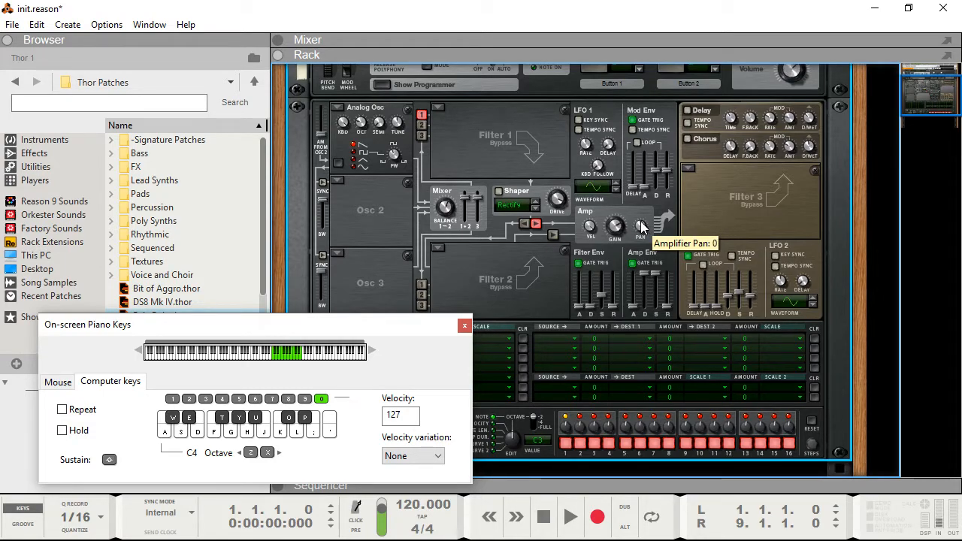
{"action": "left_click", "coordinate": [464, 325]}
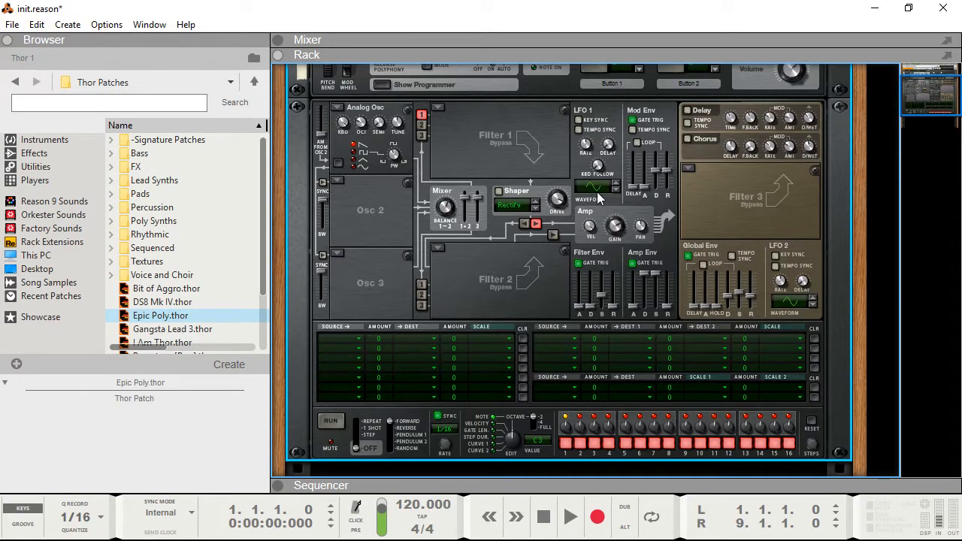
- Route LFO 1 to Osc 1 Pitch with an amount of 100 in the first modulation matrix row
{"action": "left_click", "coordinate": [351, 336]}
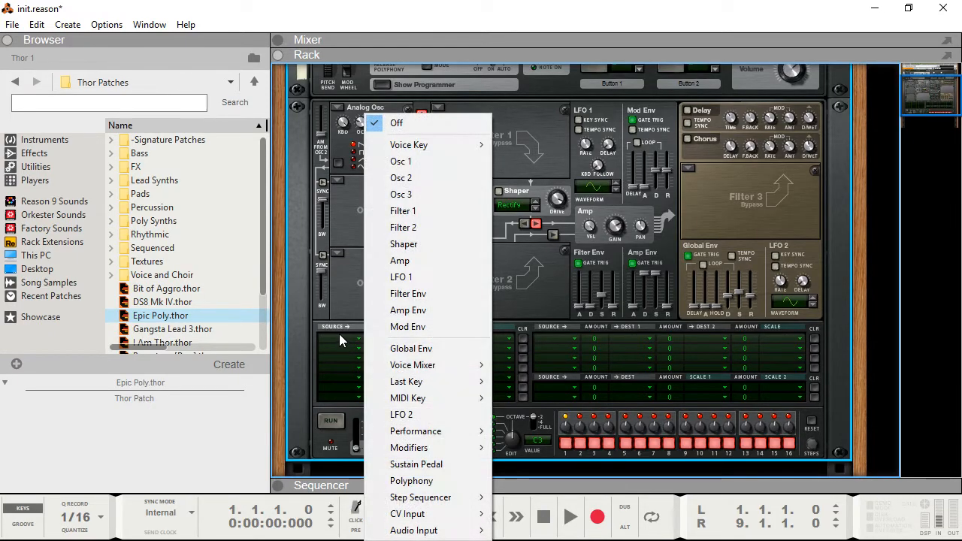
{"action": "left_click", "coordinate": [403, 278]}
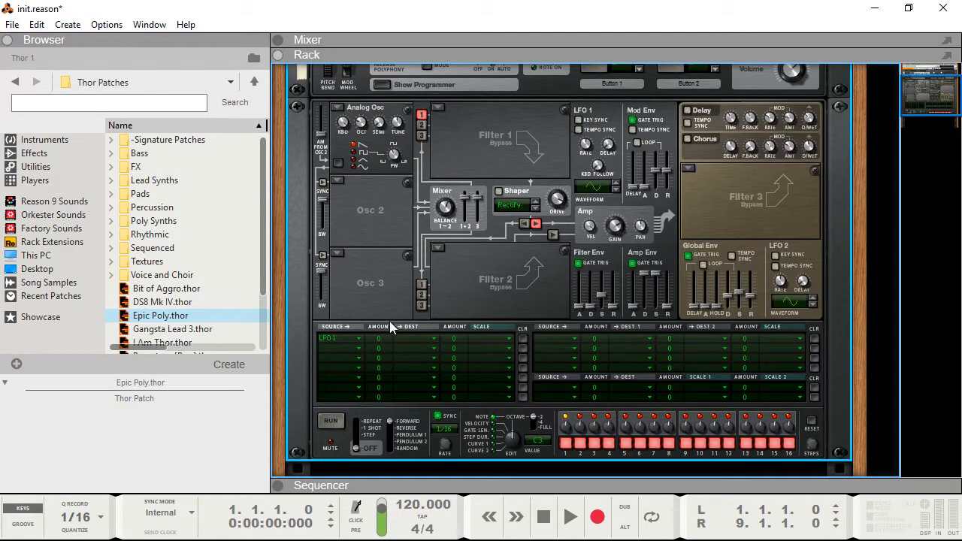
{"action": "left_click_drag", "start_coordinate": [379, 337], "coordinate": [386, 292]}
{"action": "left_click", "coordinate": [412, 339]}
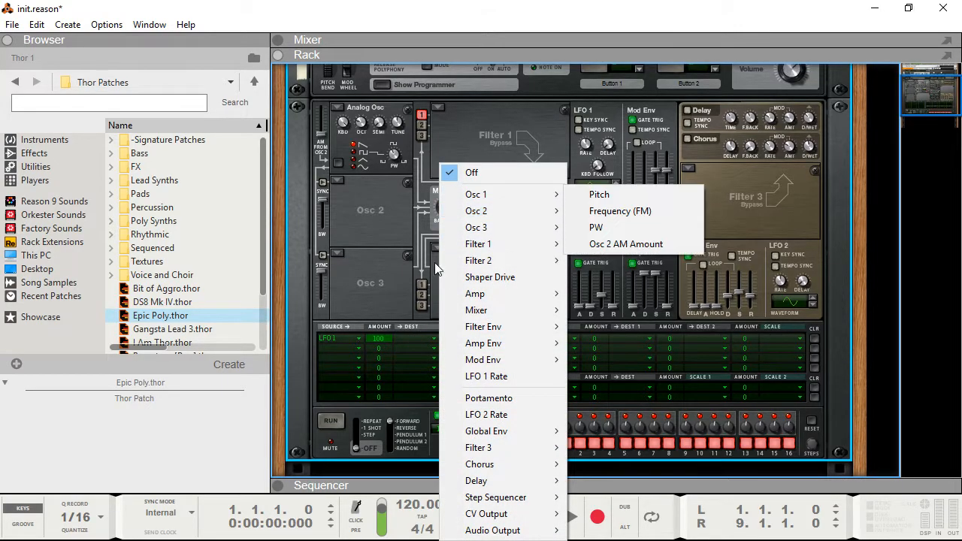
{"action": "mouse_move", "coordinate": [477, 197]}
{"action": "left_click", "coordinate": [598, 195]}
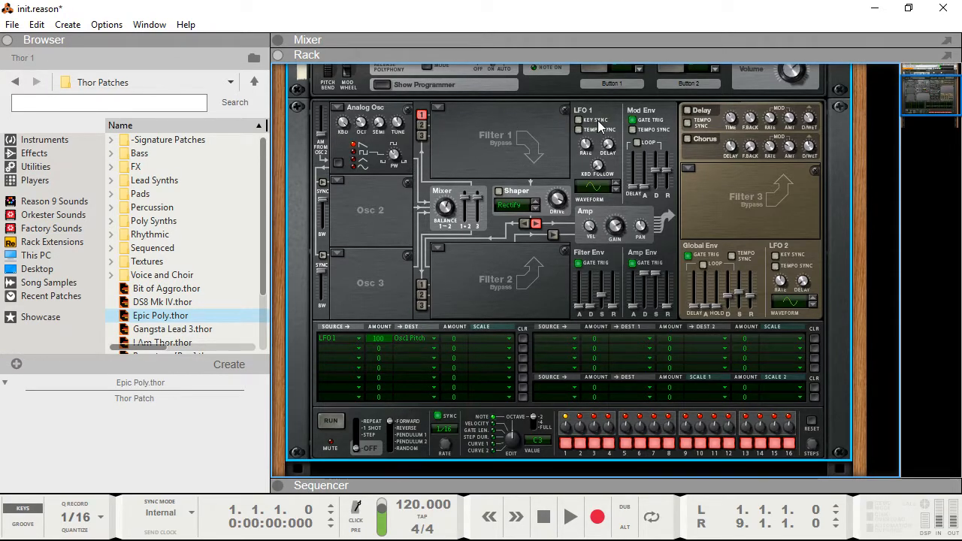
{"action": "left_click_drag", "start_coordinate": [382, 340], "coordinate": [389, 367]}
{"action": "left_click_drag", "start_coordinate": [379, 342], "coordinate": [380, 327]}
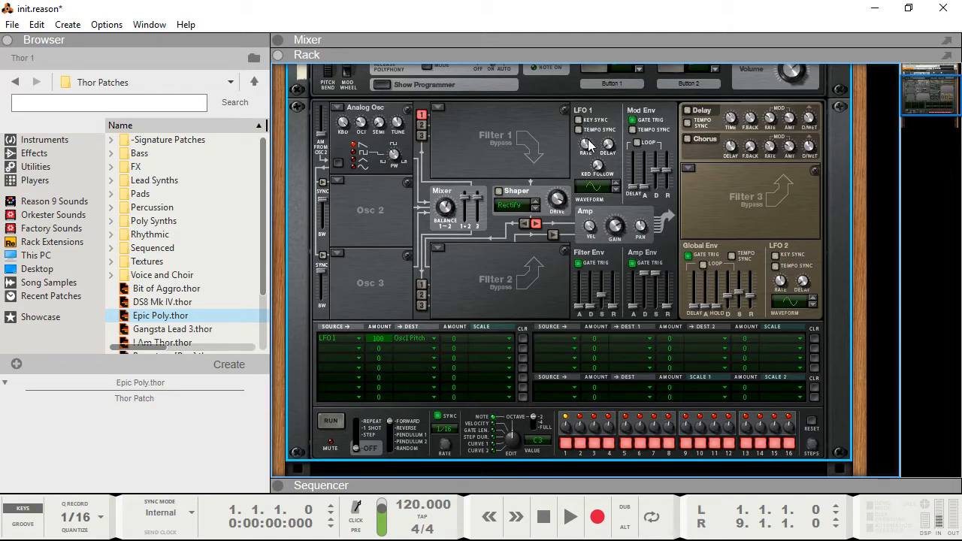
- Vary the LFO 1 rate from 0.54 Hz upward and raise the Osc 1 octave to 2
{"action": "scroll", "coordinate": [586, 146], "scroll_direction": "down", "scroll_amount": 3}
{"action": "scroll", "coordinate": [587, 150], "scroll_direction": "down", "scroll_amount": 3}
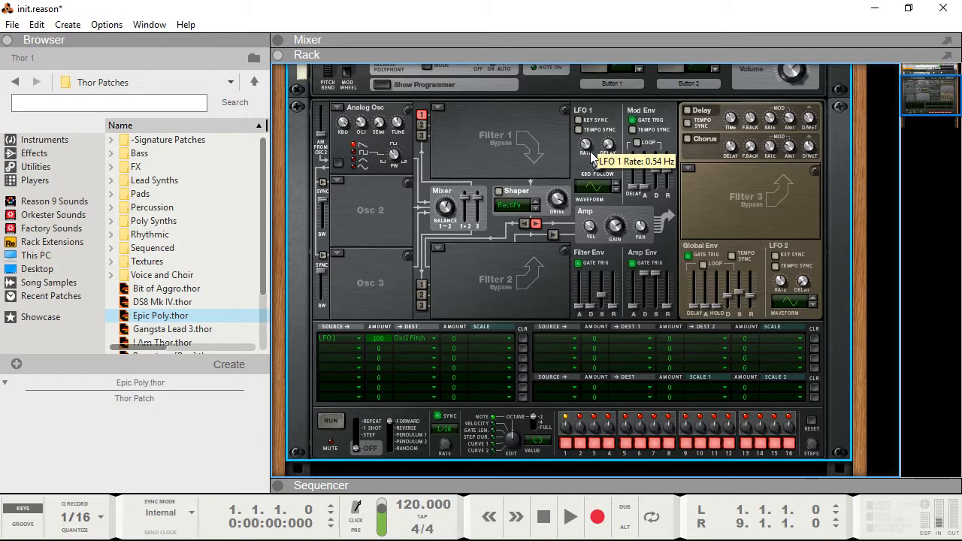
{"action": "left_click_drag", "start_coordinate": [588, 148], "coordinate": [578, 130]}
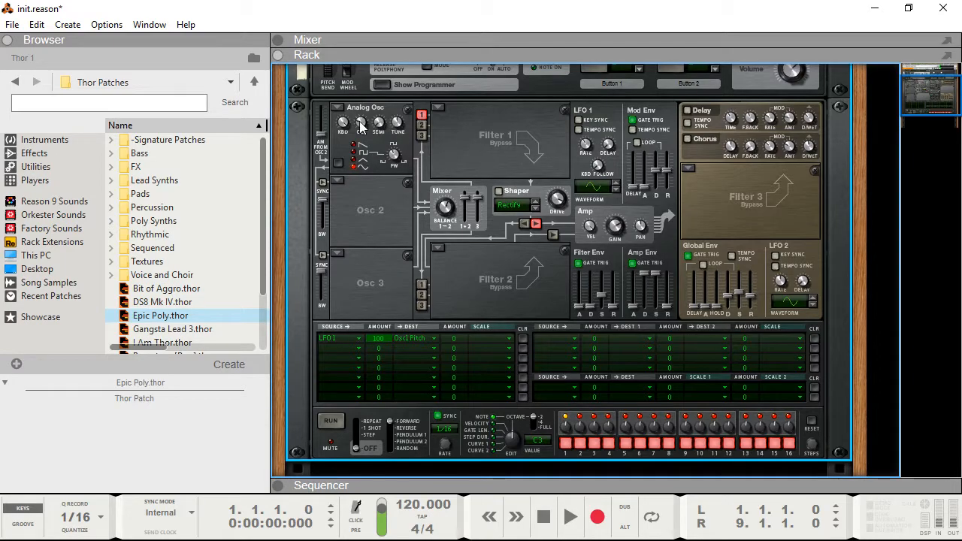
{"action": "mouse_move", "coordinate": [360, 124]}
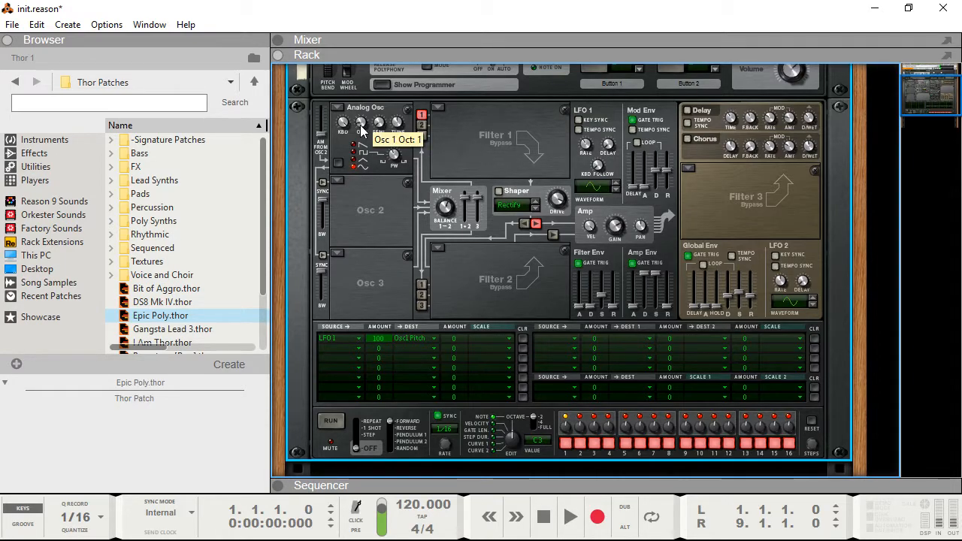
{"action": "left_click_drag", "start_coordinate": [585, 147], "coordinate": [608, 152]}
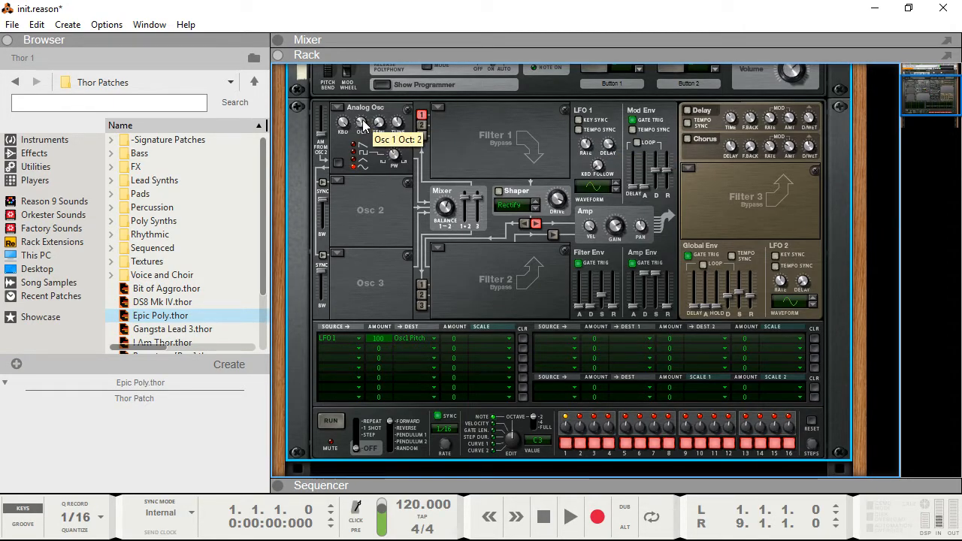
- Set the LFO 1 delay to 1.00 s and its keyboard follow to 127
{"action": "left_click_drag", "start_coordinate": [607, 140], "coordinate": [612, 153]}
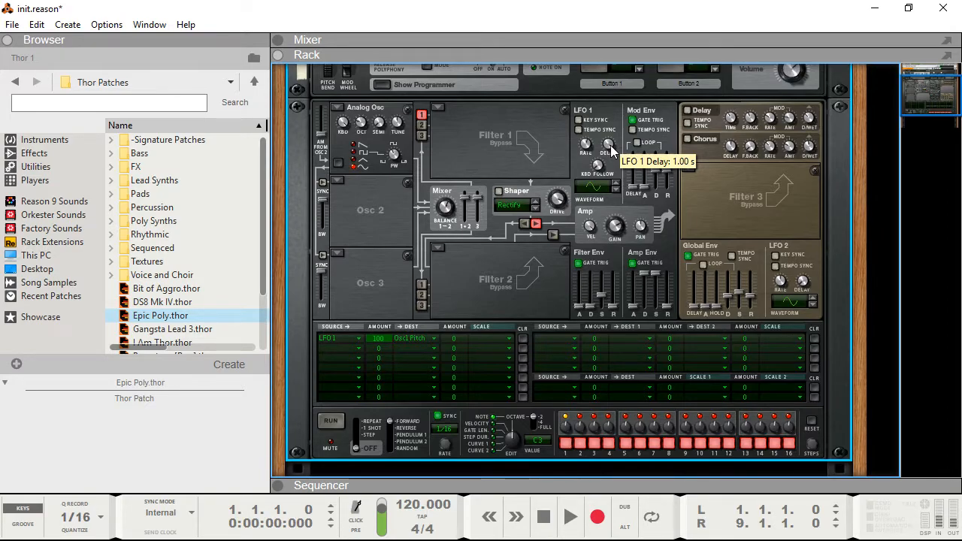
{"action": "left_click_drag", "start_coordinate": [598, 171], "coordinate": [583, 110]}
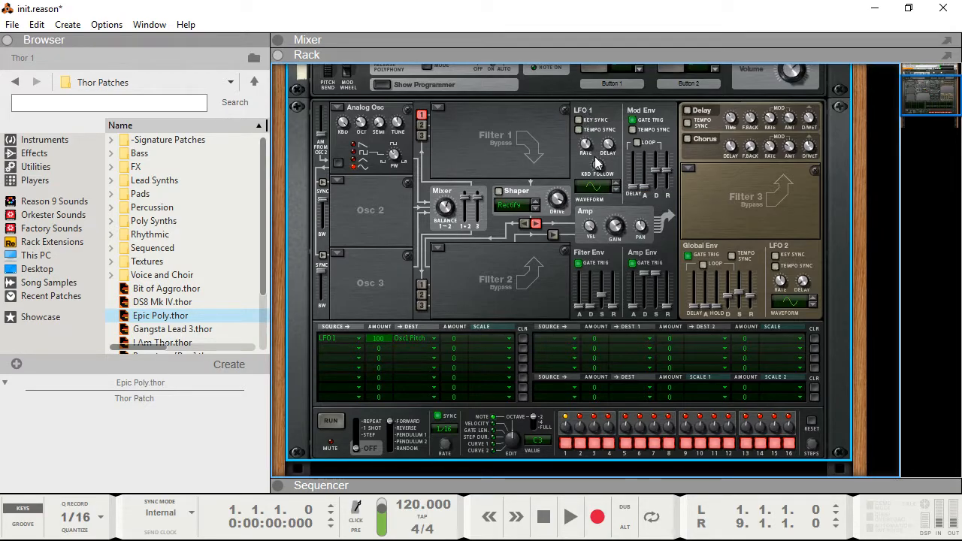
{"action": "mouse_move", "coordinate": [600, 174]}
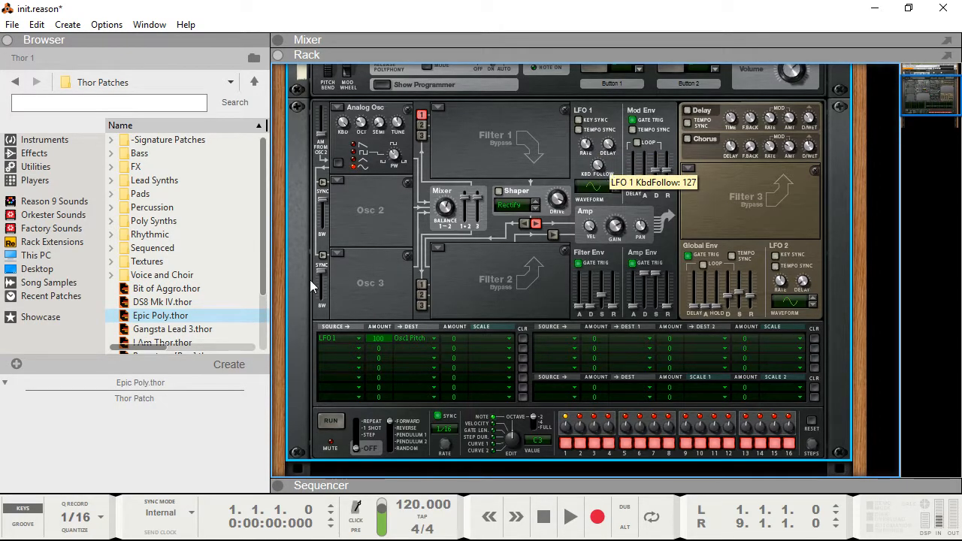
- Switch LFO 1 to the square waveform and audition it with the on-screen piano keys
{"action": "key", "text": "F4"}
{"action": "left_click_drag", "start_coordinate": [109, 322], "coordinate": [418, 355]}
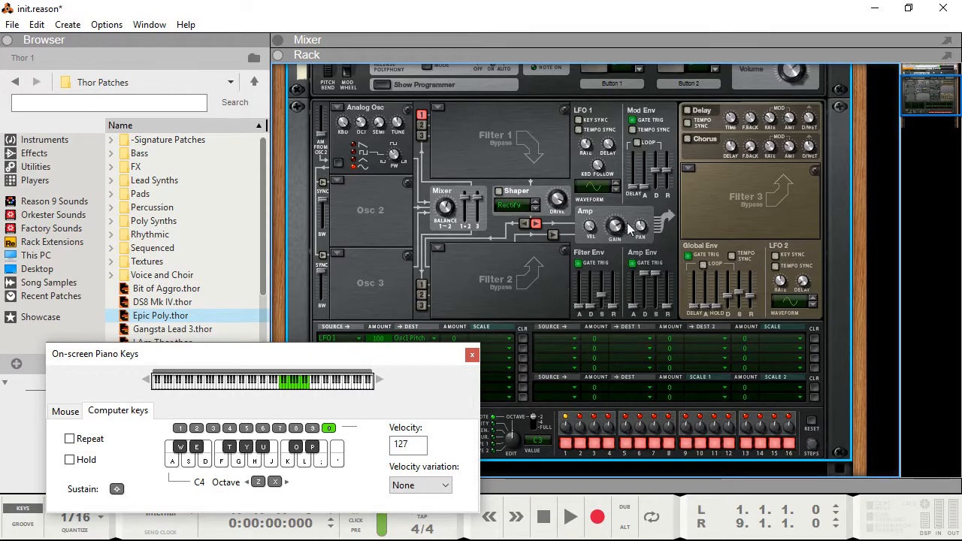
{"action": "left_click", "coordinate": [617, 185]}
{"action": "key", "text": "a"}
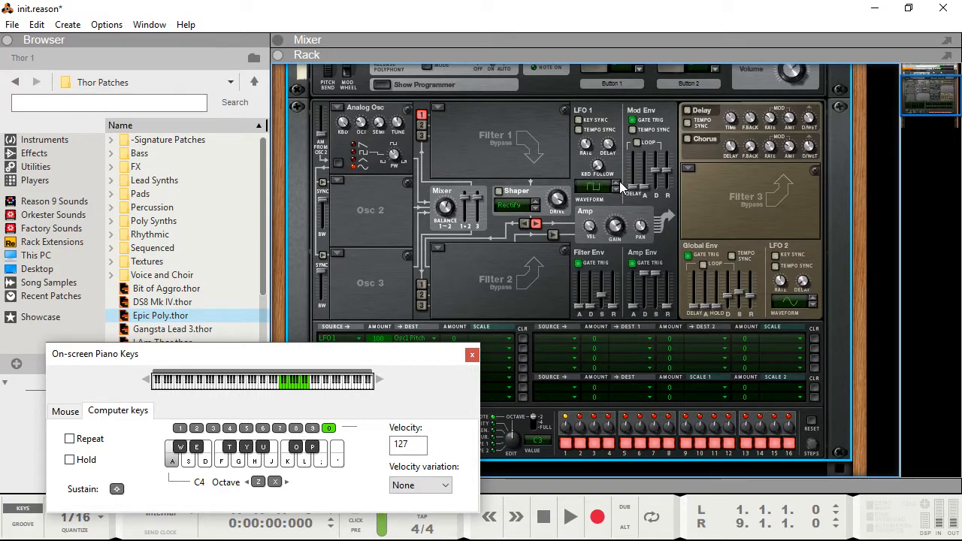
{"action": "key", "text": "g"}
{"action": "key", "text": "a"}
{"action": "key", "text": "s"}
- Audition LFO 1's ramp and random waveforms, setting the LFO rate to 9.50 Hz
{"action": "left_click", "coordinate": [616, 186]}
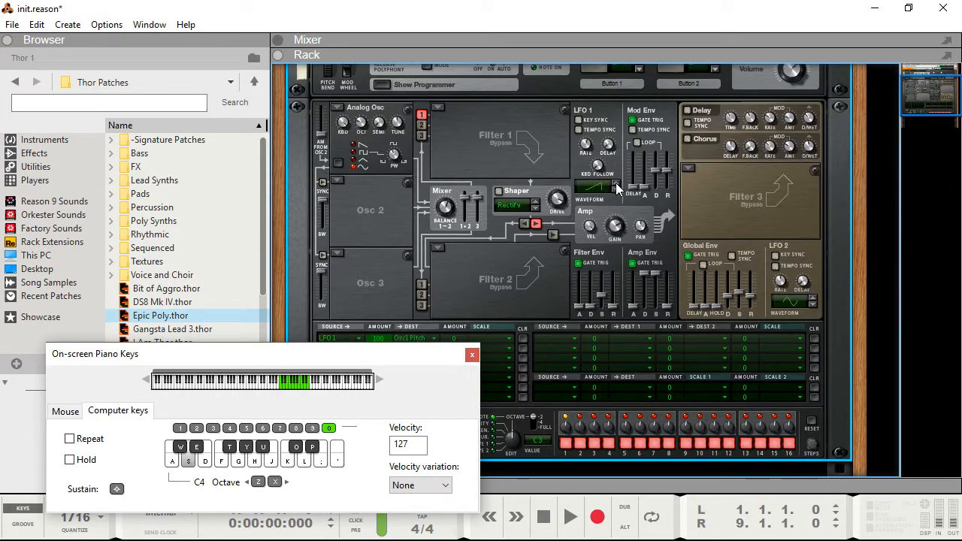
{"action": "key", "text": "a"}
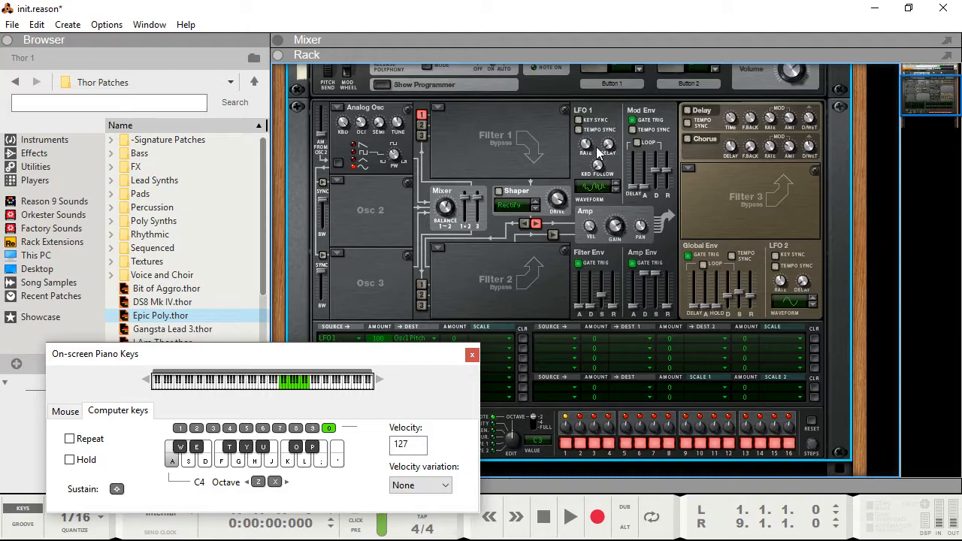
{"action": "left_click_drag", "start_coordinate": [587, 146], "coordinate": [588, 140]}
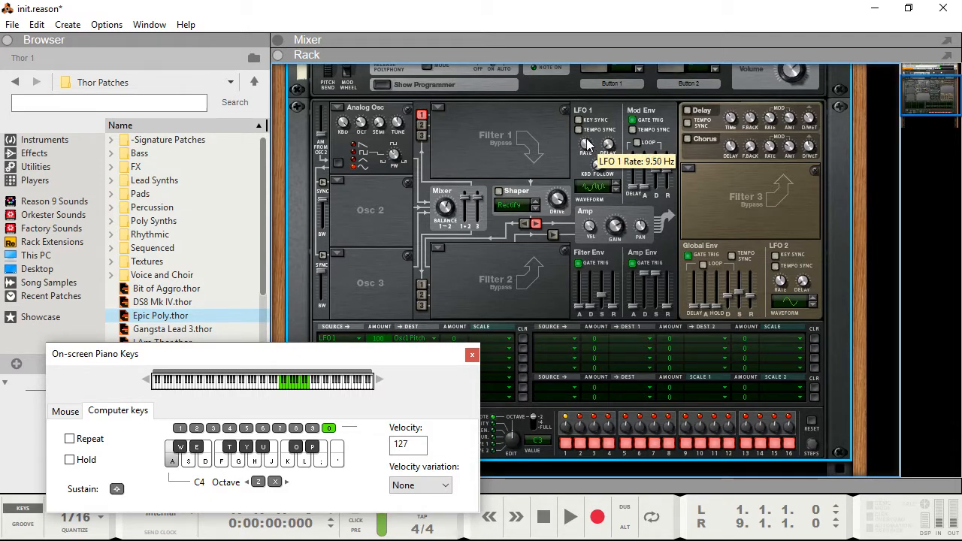
{"action": "key", "text": "d"}
- Go through LFO 1's stair-stepped, ramp and triangular waveforms, auditioning notes with each one
{"action": "left_click", "coordinate": [620, 182]}
{"action": "left_click", "coordinate": [620, 182]}
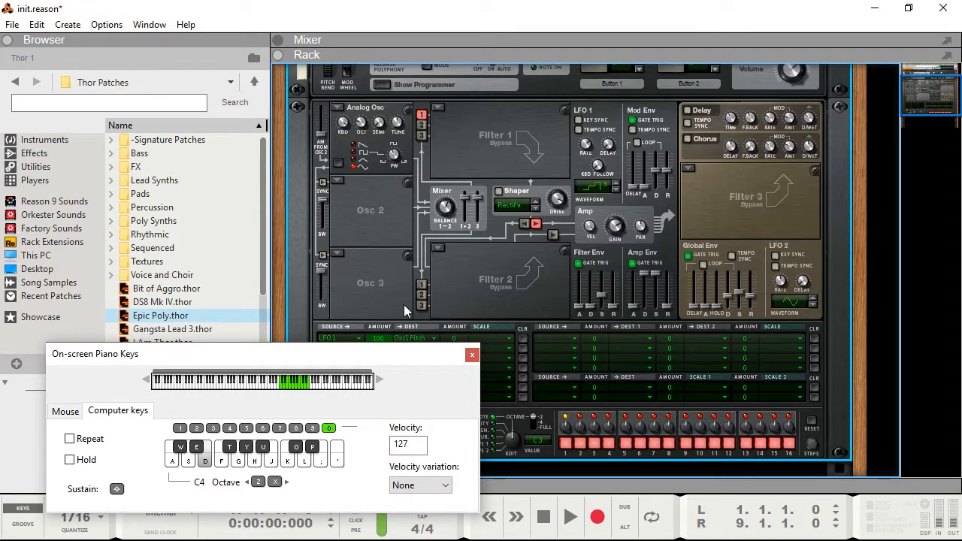
{"action": "key", "text": "s"}
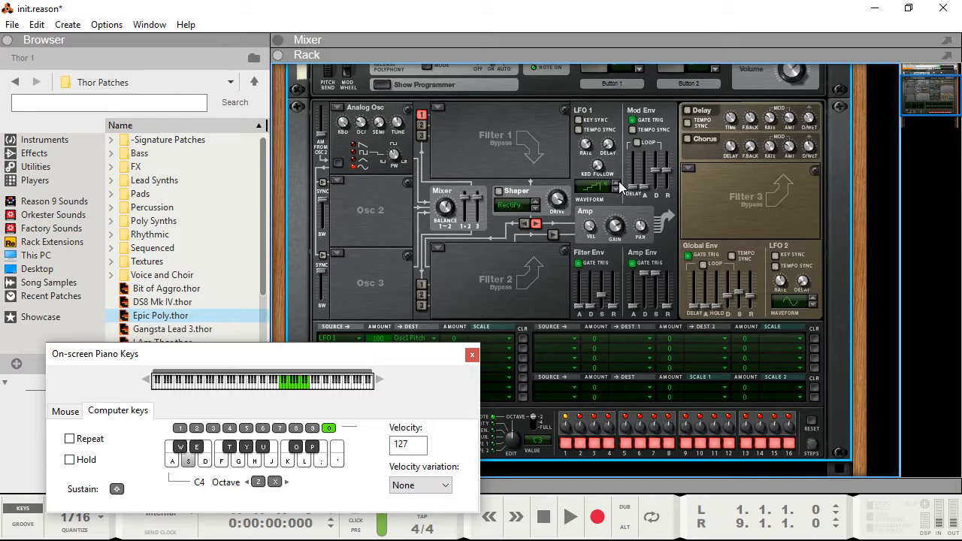
{"action": "key", "text": "d"}
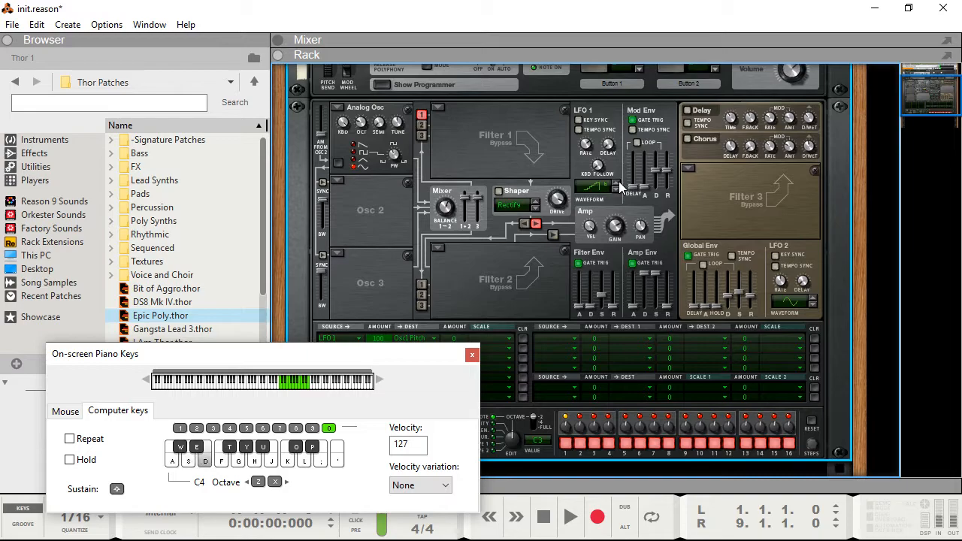
{"action": "key", "text": "a"}
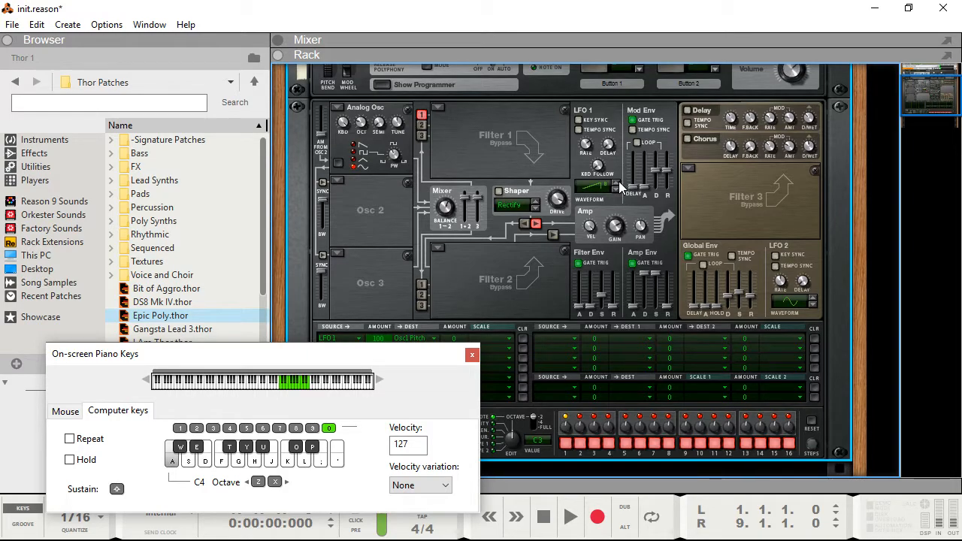
{"action": "key", "text": "g"}
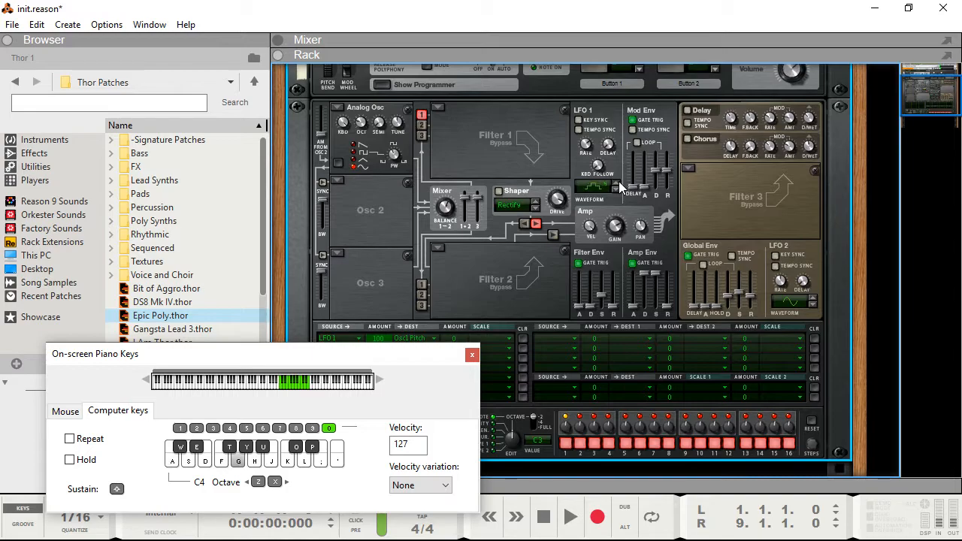
{"action": "key", "text": "a"}
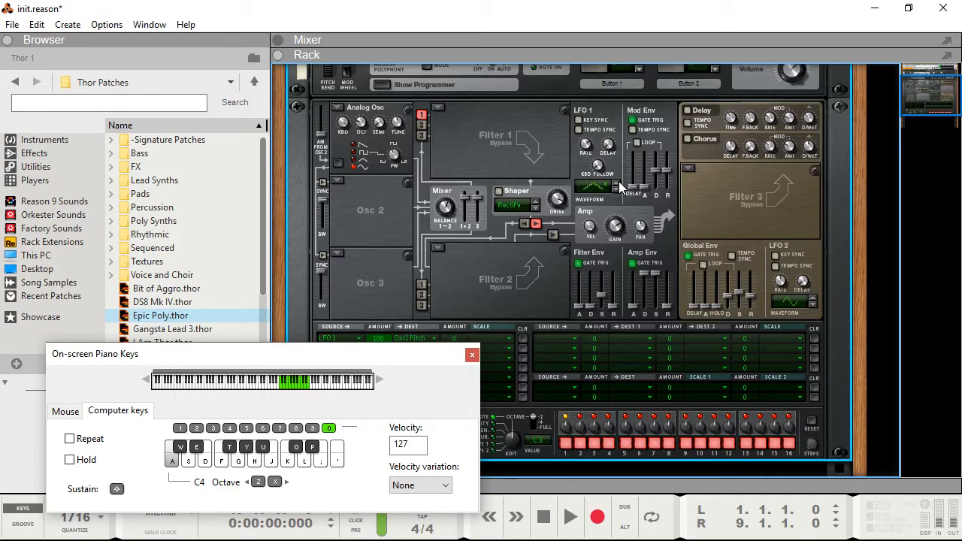
{"action": "key", "text": "d"}
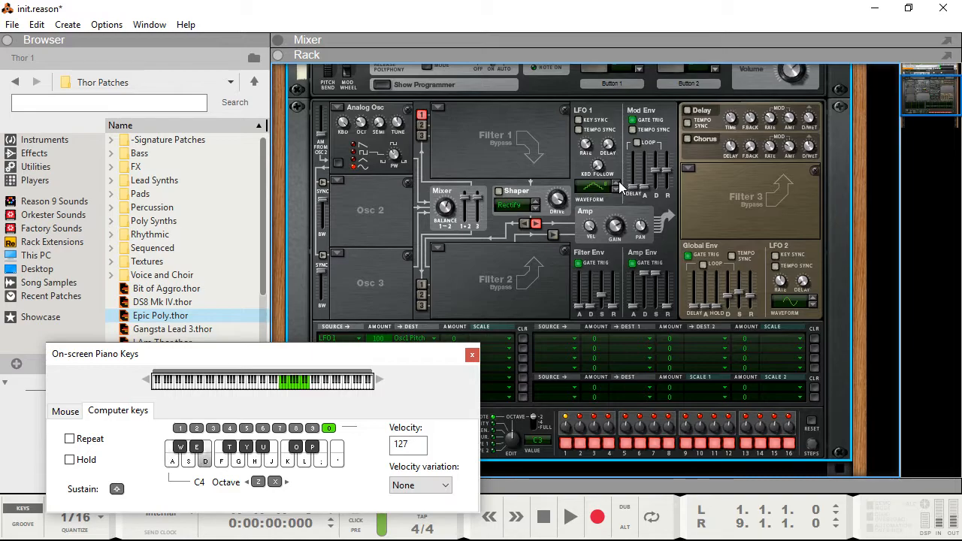
{"action": "key", "text": "a"}
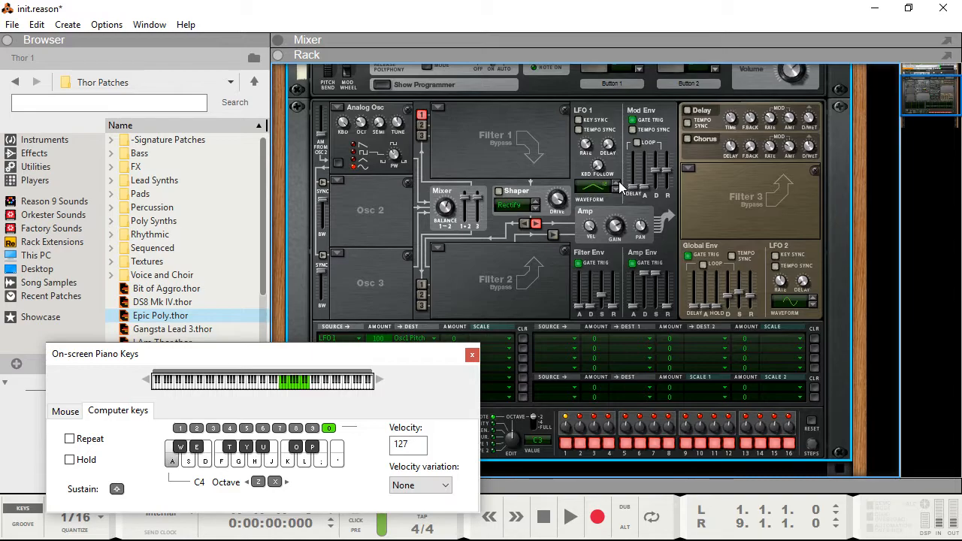
- Return LFO 1 to the sine waveform at a rate of 4.26 Hz while auditioning notes
{"action": "key", "text": "d"}
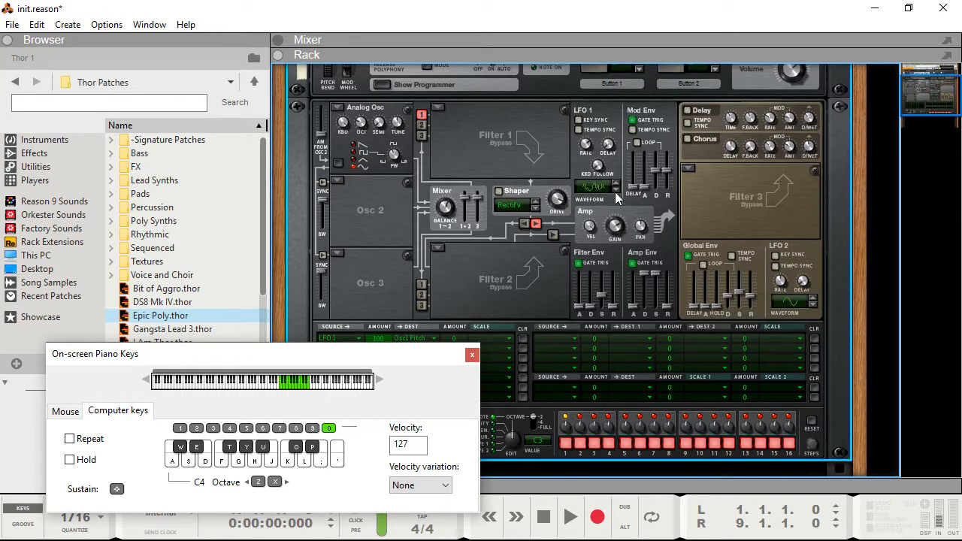
{"action": "key", "text": "a"}
{"action": "key", "text": "d"}
{"action": "mouse_move", "coordinate": [592, 150]}
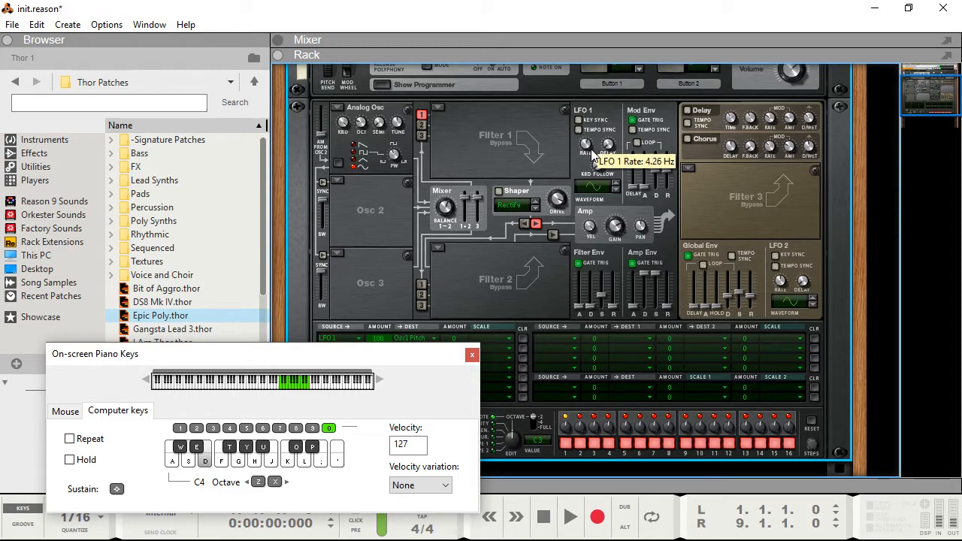
- Go through LFO 1's random and stepped waveforms again and return it to sine
{"action": "left_click", "coordinate": [615, 186]}
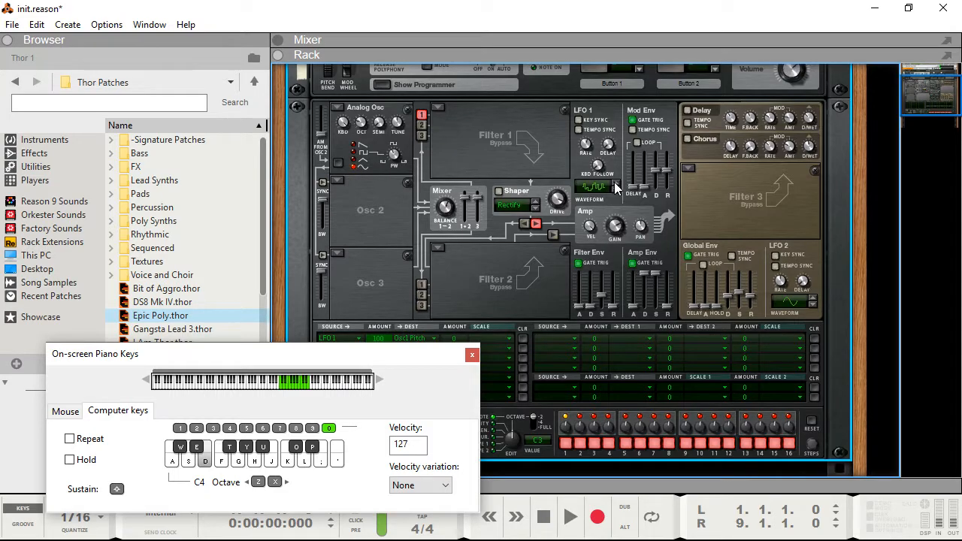
{"action": "key", "text": "d"}
{"action": "left_click", "coordinate": [614, 181]}
{"action": "left_click", "coordinate": [614, 181]}
{"action": "left_click", "coordinate": [614, 181]}
{"action": "left_click", "coordinate": [619, 193]}
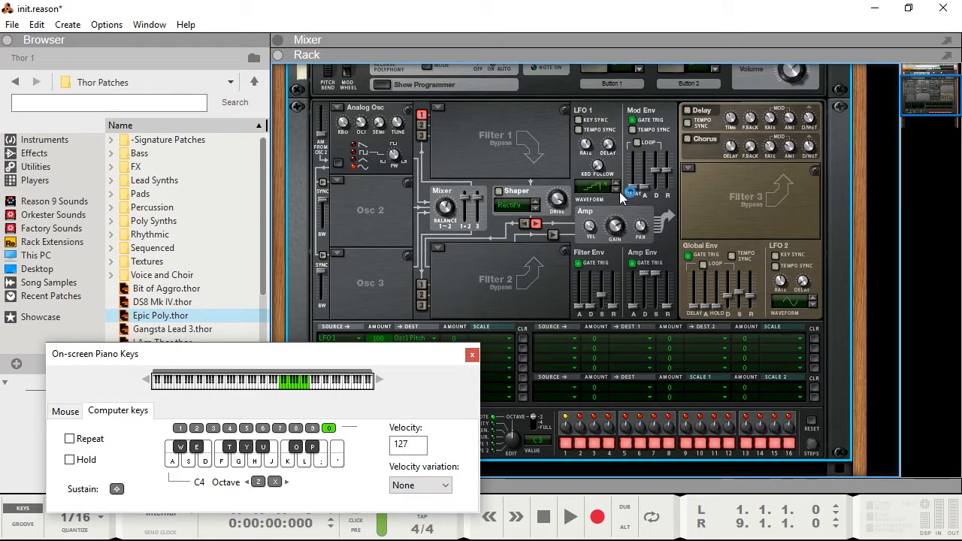
{"action": "left_click", "coordinate": [619, 192]}
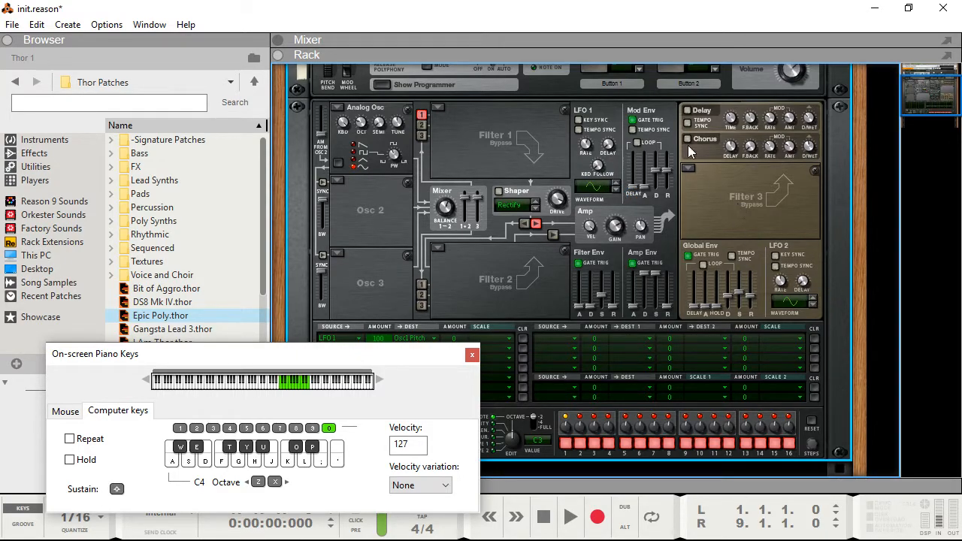
- Enable key sync for LFO 1 and audition notes with the sine waveform
{"action": "left_click", "coordinate": [579, 119]}
{"action": "key", "text": "a"}
{"action": "key", "text": "d"}
- Switch LFO 1 to the square waveform and audition notes with key sync enabled
{"action": "left_click", "coordinate": [619, 183]}
{"action": "key", "text": "a"}
{"action": "key", "text": "d"}
{"action": "key", "text": "a"}
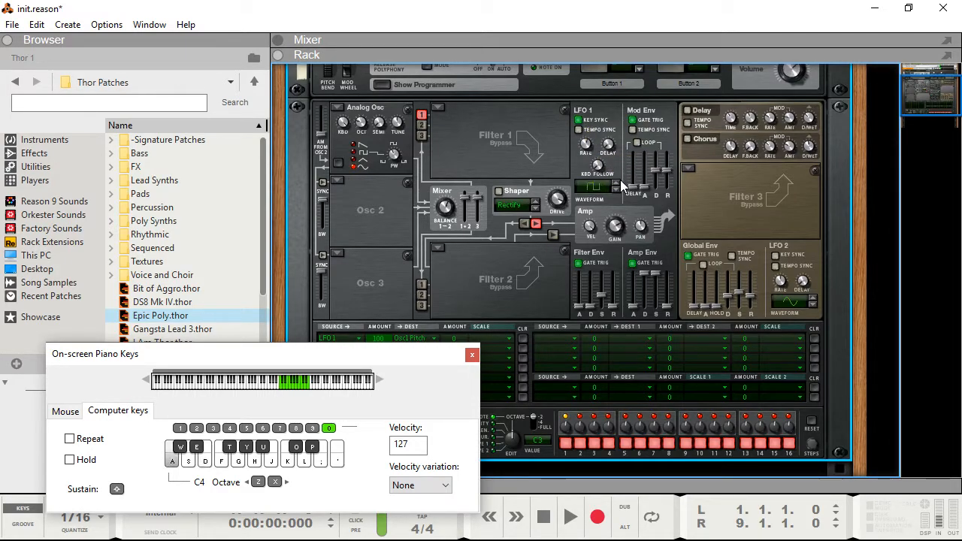
- Switch to the browser and look up the LFO 1 parameter descriptions in the Reason documentation
{"action": "key", "text": "a"}
{"action": "key", "text": "alt+Tab"}
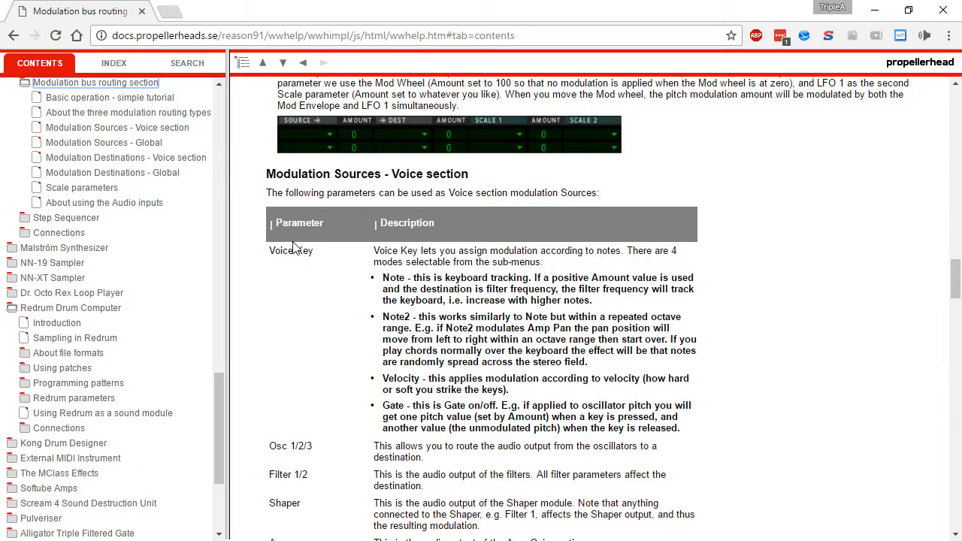
{"action": "scroll", "coordinate": [297, 248], "scroll_direction": "up", "scroll_amount": 3}
{"action": "scroll", "coordinate": [113, 264], "scroll_direction": "up", "scroll_amount": 5}
{"action": "left_click", "coordinate": [57, 413]}
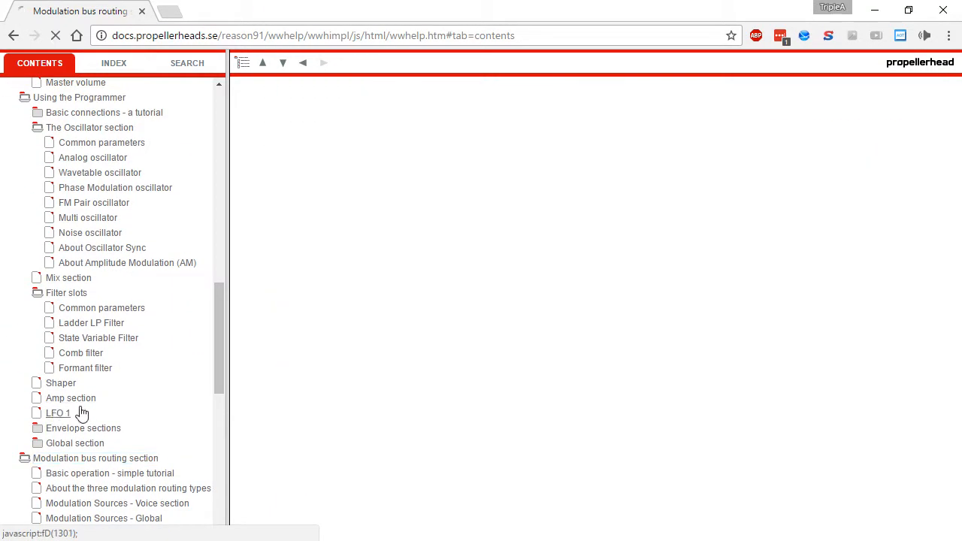
{"action": "scroll", "coordinate": [463, 284], "scroll_direction": "down", "scroll_amount": 3}
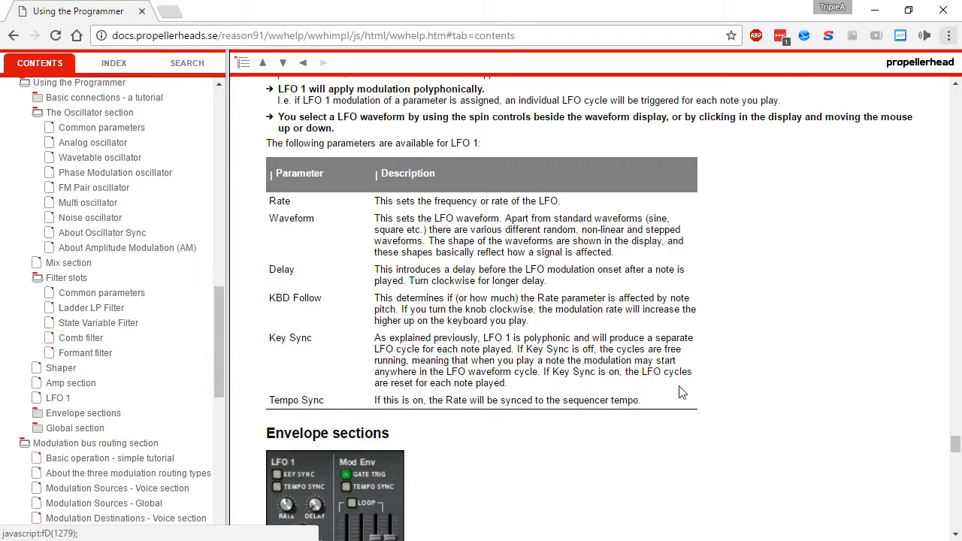
- Switch back to Reason and step through LFO 2's waveforms, returning it to sine
{"action": "key", "text": "alt+Tab"}
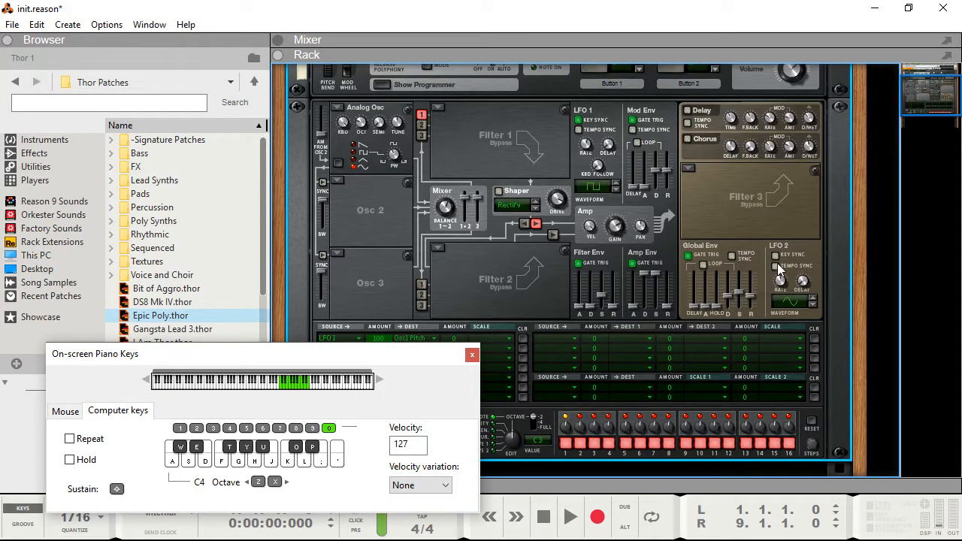
{"action": "left_click", "coordinate": [812, 298]}
{"action": "left_click", "coordinate": [812, 298]}
{"action": "left_click", "coordinate": [813, 303]}
{"action": "left_click", "coordinate": [812, 303]}
- Move the On-screen Piano Keys window out of the way and scale the LFO 1 to Osc 1 Pitch routing by Mod Wheel at 100
{"action": "left_click_drag", "start_coordinate": [388, 354], "coordinate": [0, 275]}
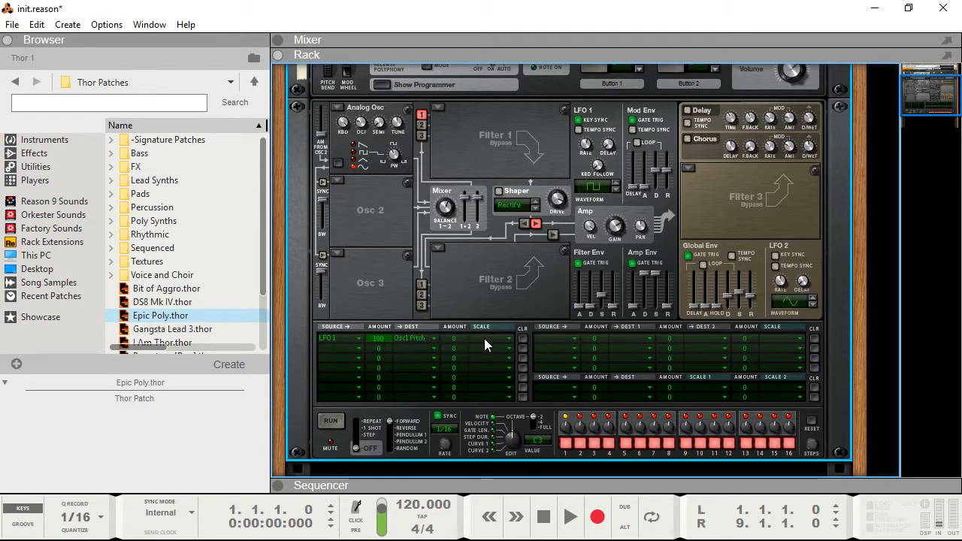
{"action": "left_click_drag", "start_coordinate": [457, 337], "coordinate": [455, 293]}
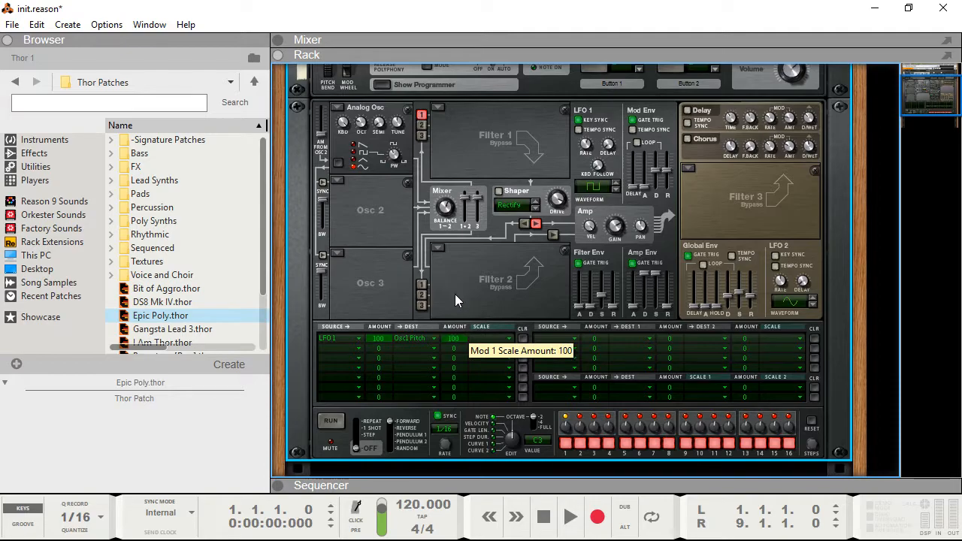
{"action": "left_click", "coordinate": [497, 335]}
{"action": "mouse_move", "coordinate": [582, 435]}
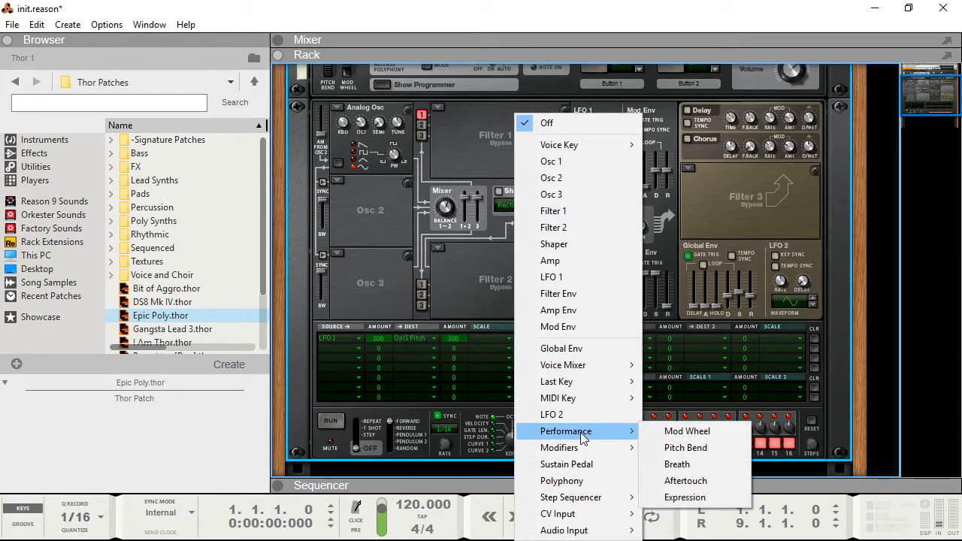
{"action": "left_click", "coordinate": [676, 432]}
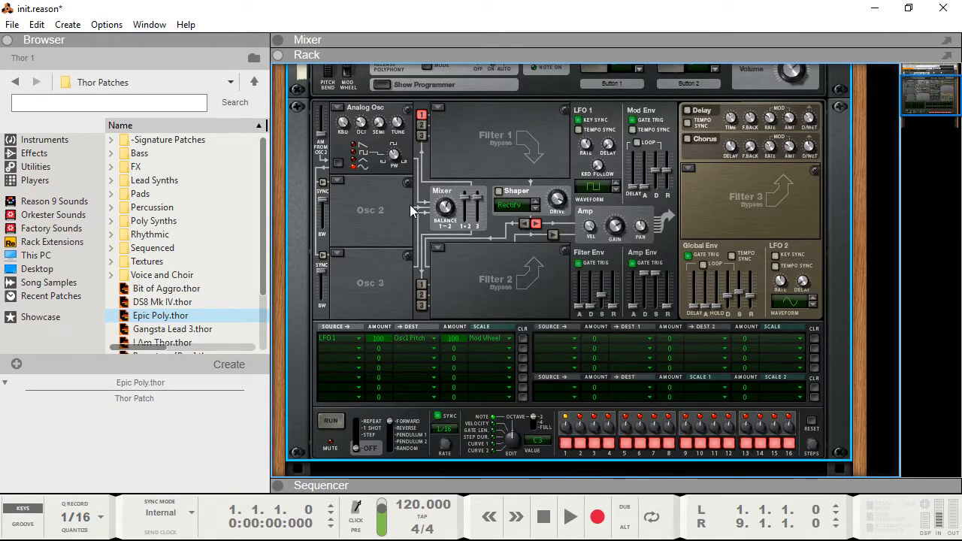
- Sweep Thor's Mod Wheel while auditioning notes, and repeat the sweep with the routing's scale amount set to 28
{"action": "scroll", "coordinate": [416, 215], "scroll_direction": "up", "scroll_amount": 3}
{"action": "left_click_drag", "start_coordinate": [344, 131], "coordinate": [347, 165]}
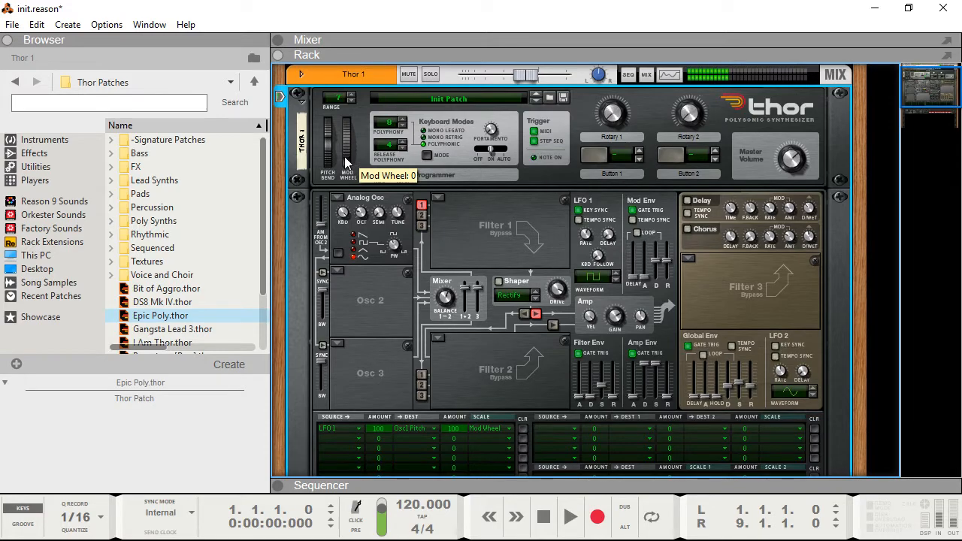
{"action": "left_click_drag", "start_coordinate": [345, 160], "coordinate": [342, 128]}
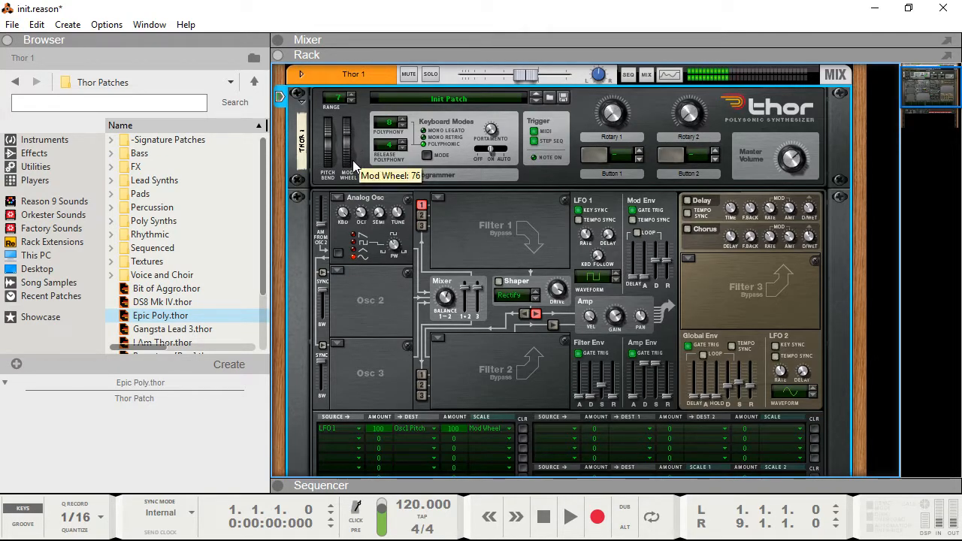
{"action": "mouse_move", "coordinate": [457, 435]}
{"action": "left_mouse_down"}
{"action": "mouse_move", "coordinate": [460, 457]}
{"action": "mouse_move", "coordinate": [455, 446]}
{"action": "left_mouse_up"}
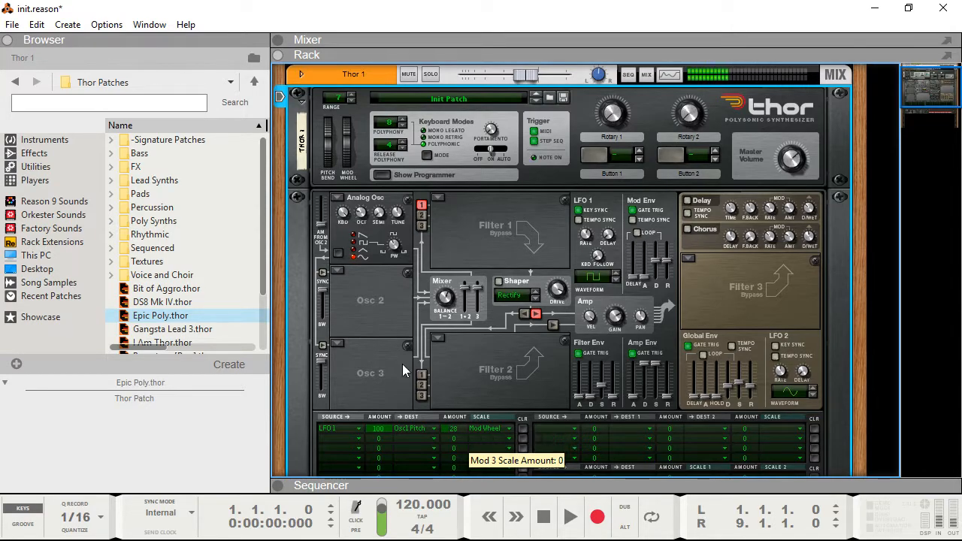
{"action": "left_click_drag", "start_coordinate": [351, 161], "coordinate": [351, 122]}
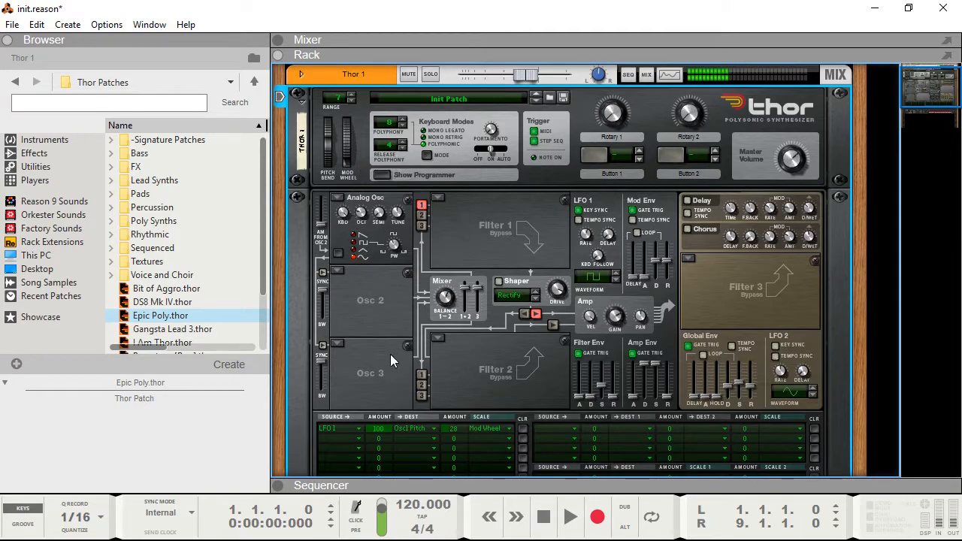
- Change the Osc 1 Pitch routing's scale source to LFO 2 with a scale amount of 100
{"action": "left_click_drag", "start_coordinate": [446, 433], "coordinate": [450, 448]}
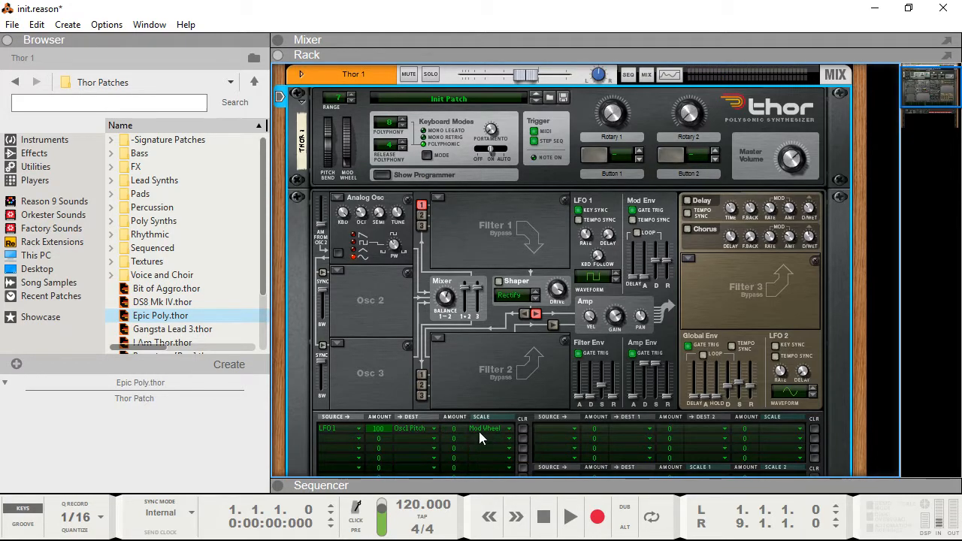
{"action": "scroll", "coordinate": [479, 431], "scroll_direction": "down", "scroll_amount": 1}
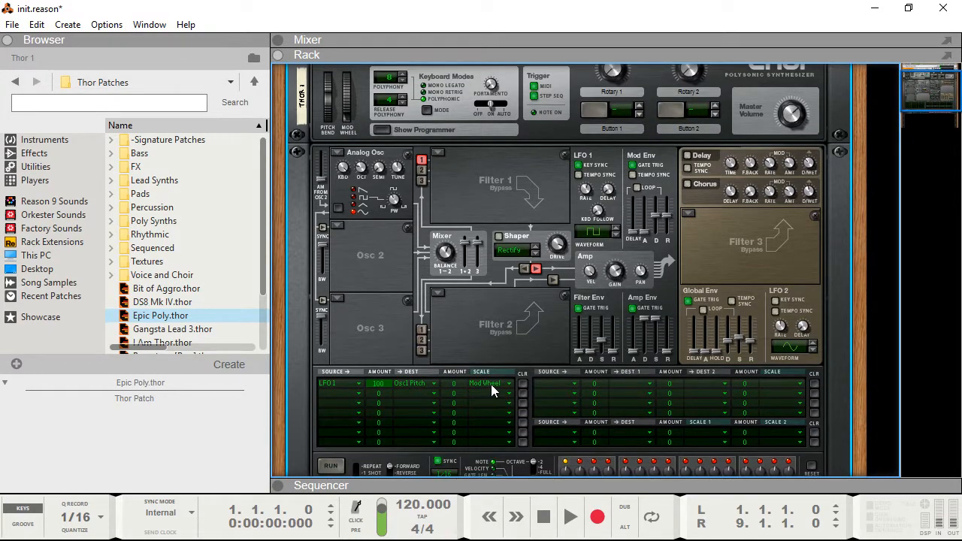
{"action": "left_click", "coordinate": [491, 384]}
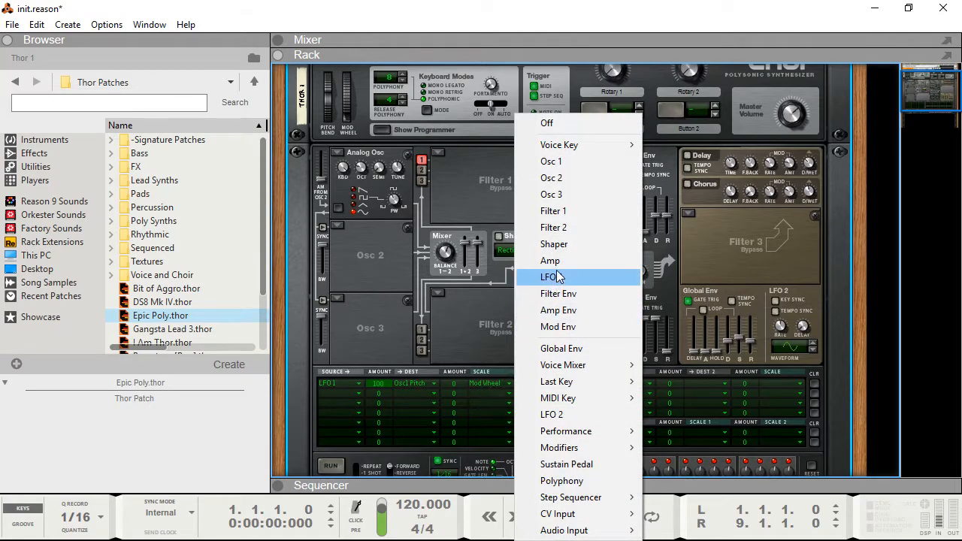
{"action": "left_click", "coordinate": [585, 416]}
{"action": "left_click_drag", "start_coordinate": [459, 385], "coordinate": [441, 302]}
- Audition LFO 2's square, sine and other waveforms at different rates, including 0.08 Hz
{"action": "left_click_drag", "start_coordinate": [780, 323], "coordinate": [801, 316]}
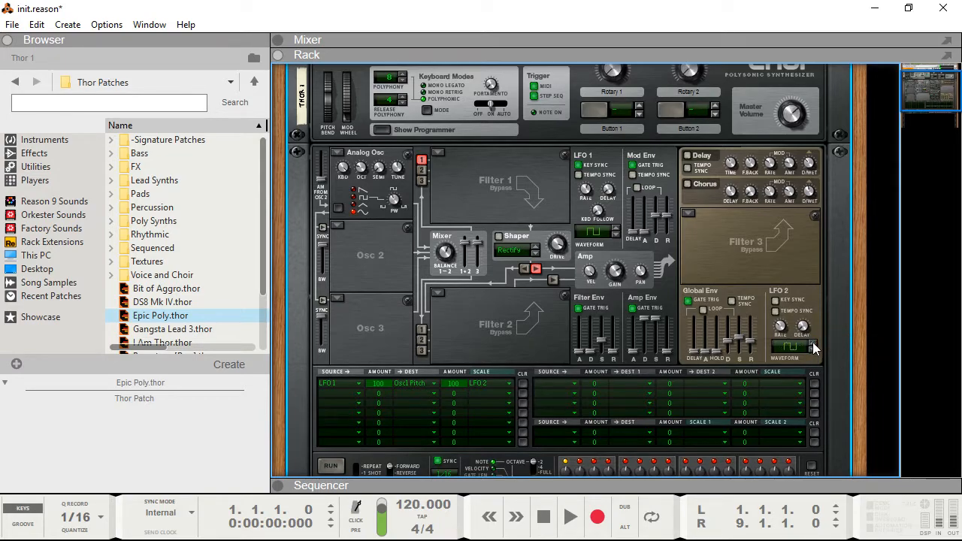
{"action": "left_click", "coordinate": [813, 343]}
{"action": "left_click", "coordinate": [814, 345]}
{"action": "left_click_drag", "start_coordinate": [782, 333], "coordinate": [803, 338]}
{"action": "left_click", "coordinate": [815, 344]}
{"action": "left_click_drag", "start_coordinate": [783, 333], "coordinate": [797, 354]}
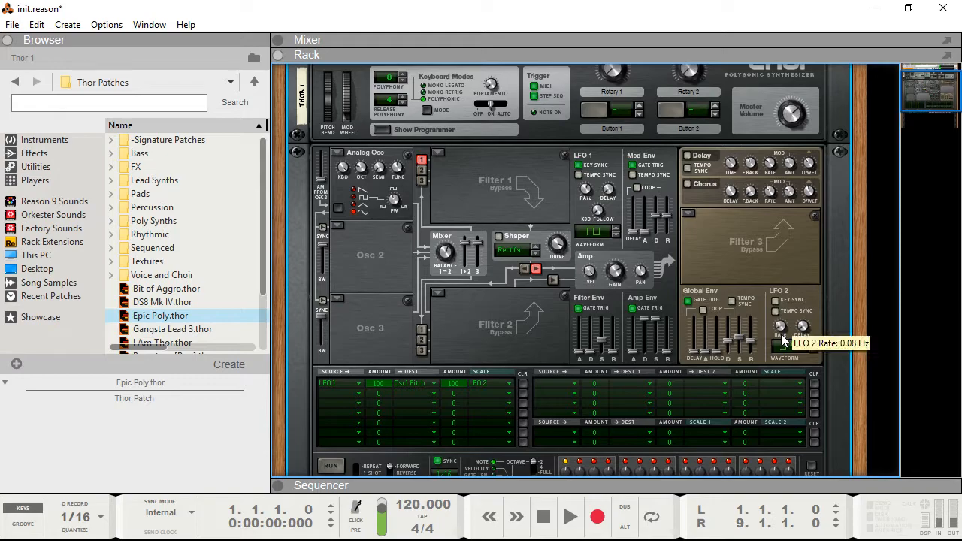
{"action": "left_click", "coordinate": [813, 351]}
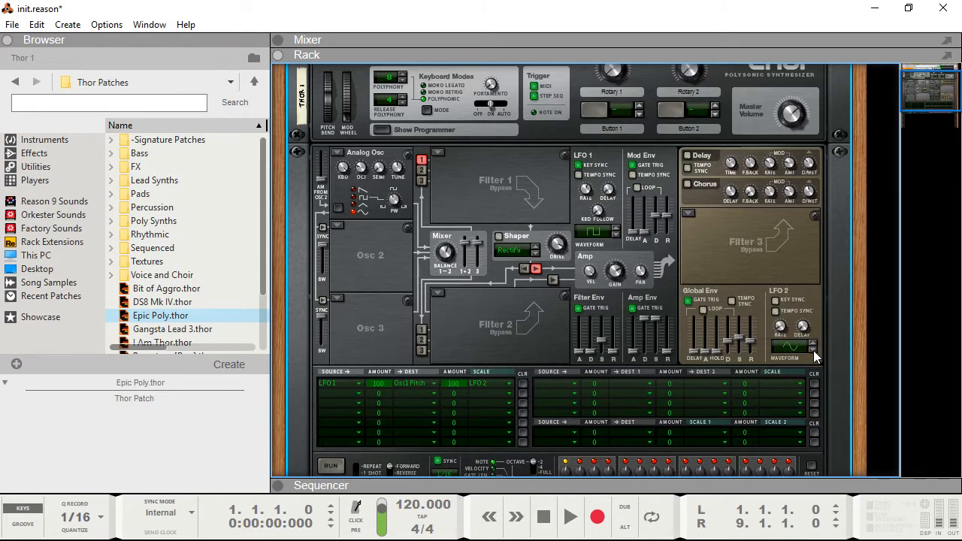
{"action": "left_click_drag", "start_coordinate": [782, 330], "coordinate": [781, 324]}
- Clear the existing LFO 1 routing and route LFO 1 to Osc 1 Pitch at amount 100 in the first two-destination row
{"action": "left_click", "coordinate": [543, 380]}
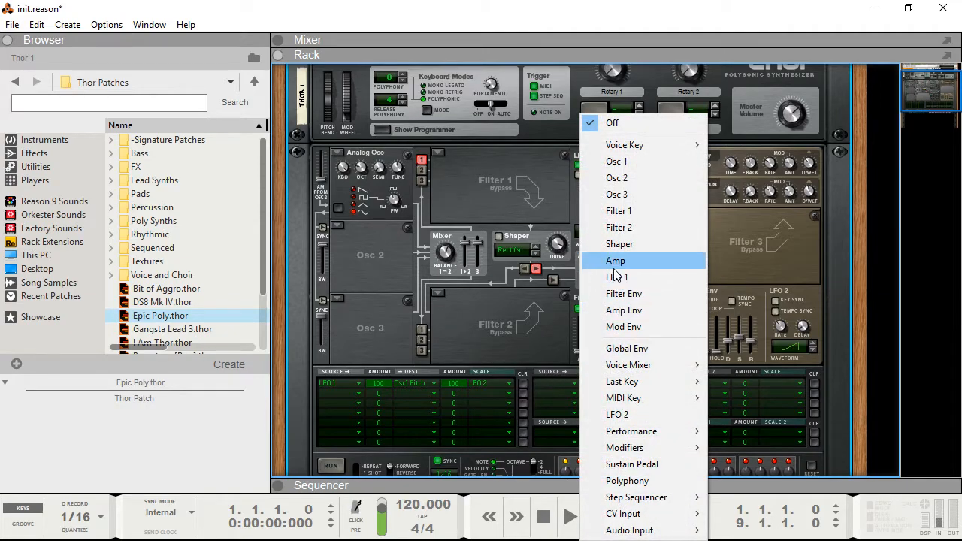
{"action": "left_click", "coordinate": [618, 276]}
{"action": "left_click", "coordinate": [524, 379]}
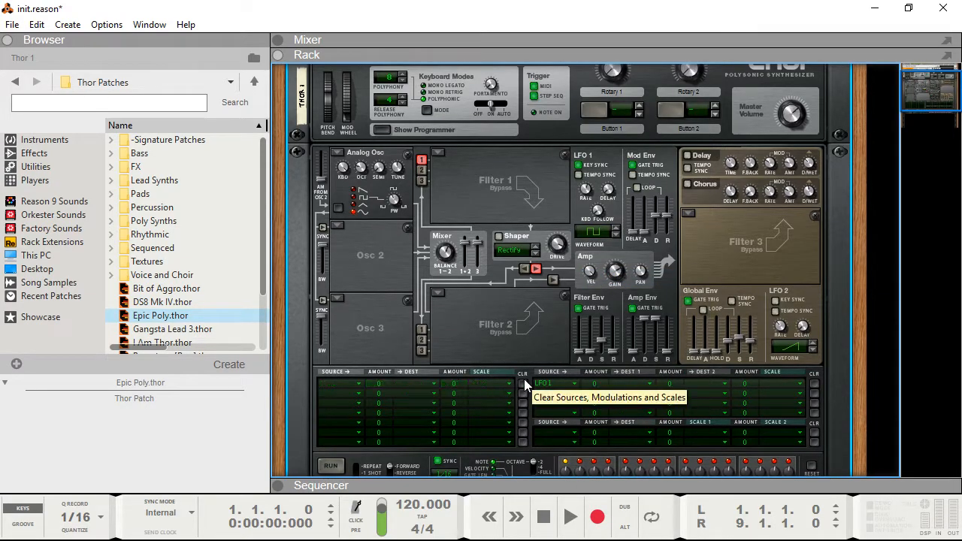
{"action": "left_click_drag", "start_coordinate": [605, 384], "coordinate": [597, 317]}
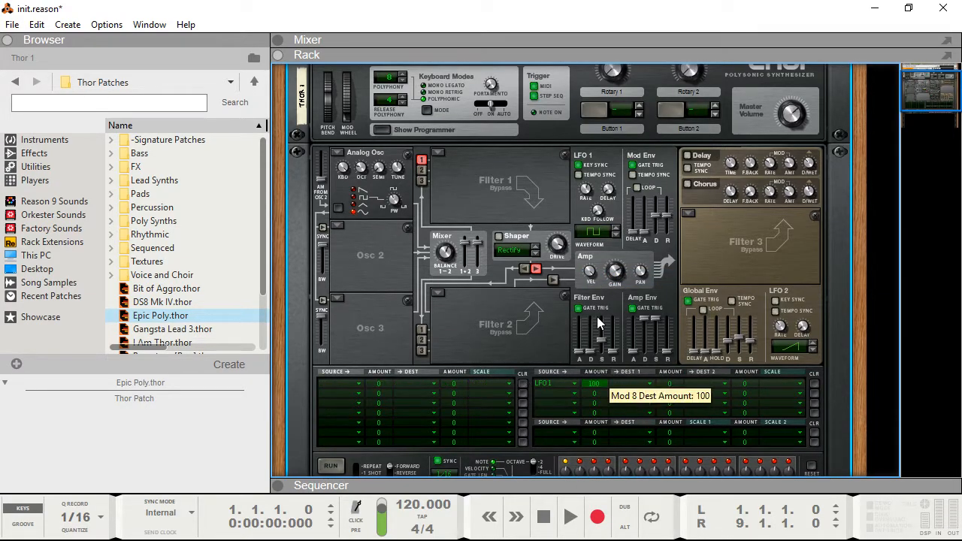
{"action": "left_click", "coordinate": [642, 382]}
{"action": "mouse_move", "coordinate": [698, 41]}
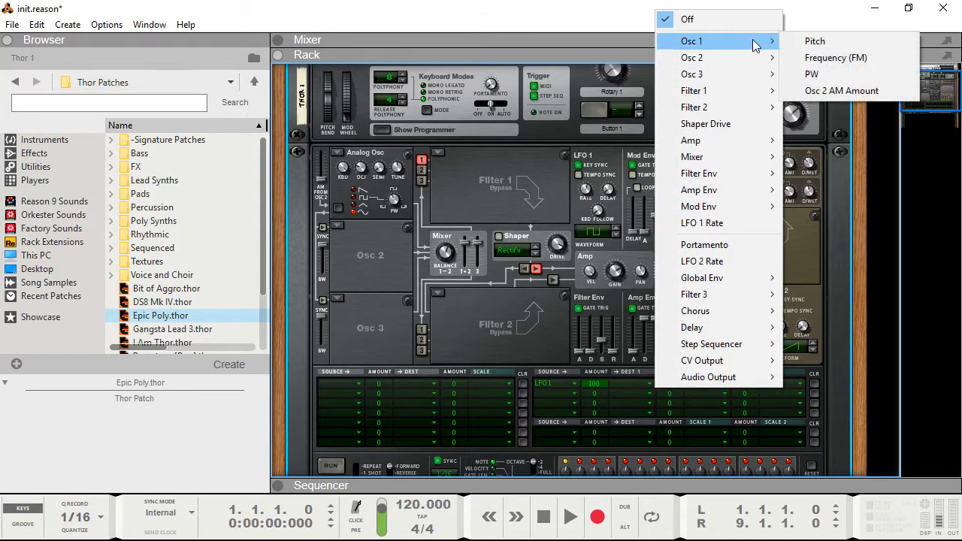
{"action": "left_click", "coordinate": [827, 41]}
- Add Osc 2 Pitch as the second destination of the LFO 1 routing with an amount of 100
{"action": "left_click_drag", "start_coordinate": [668, 384], "coordinate": [671, 318]}
{"action": "left_click", "coordinate": [720, 384]}
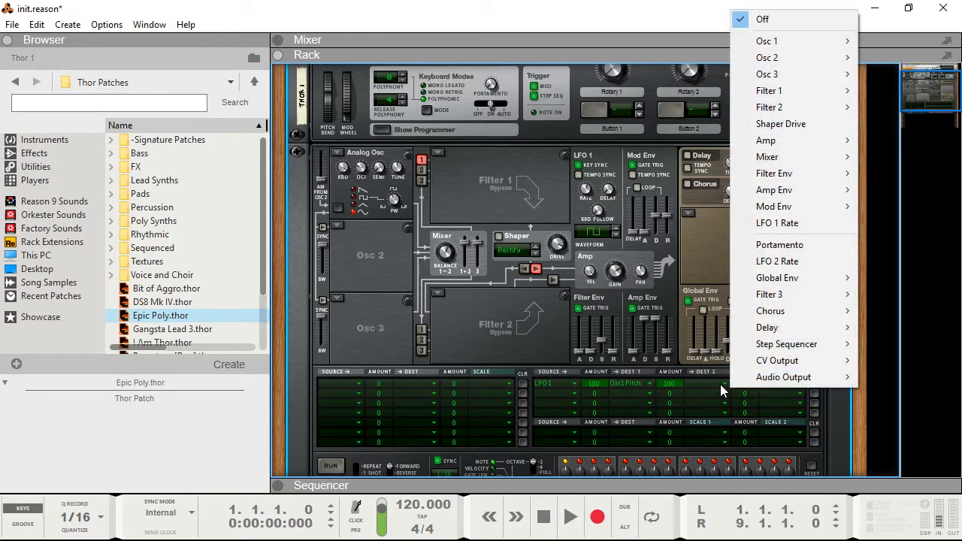
{"action": "mouse_move", "coordinate": [802, 60]}
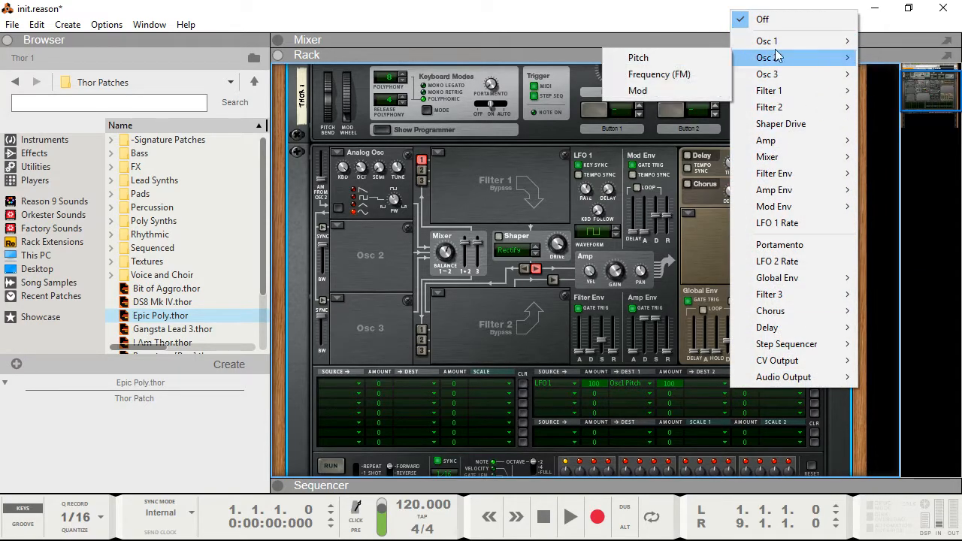
{"action": "left_click", "coordinate": [654, 59]}
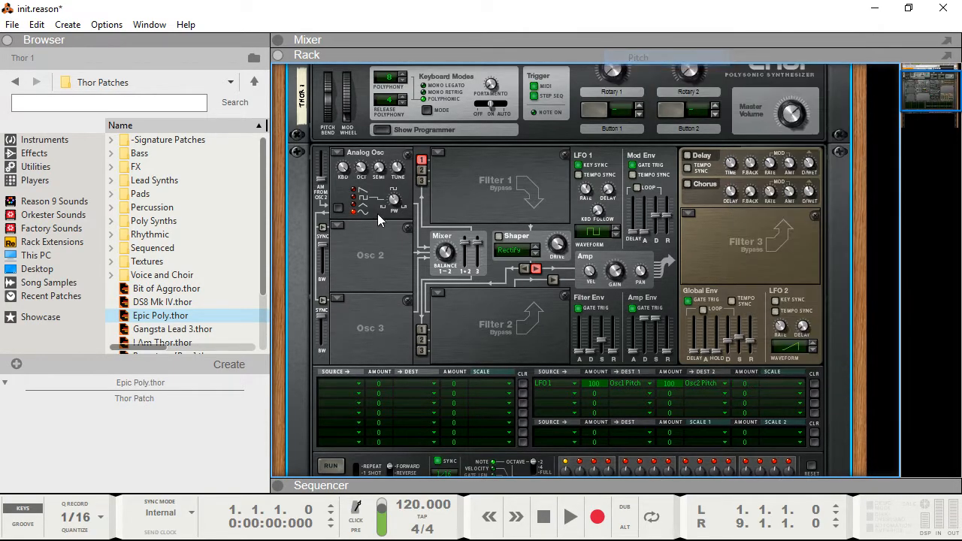
- Load an Analog Osc into the Osc 2 slot, send it to Filter 1 and set its octave to 1
{"action": "left_click", "coordinate": [338, 225]}
{"action": "left_click", "coordinate": [364, 242]}
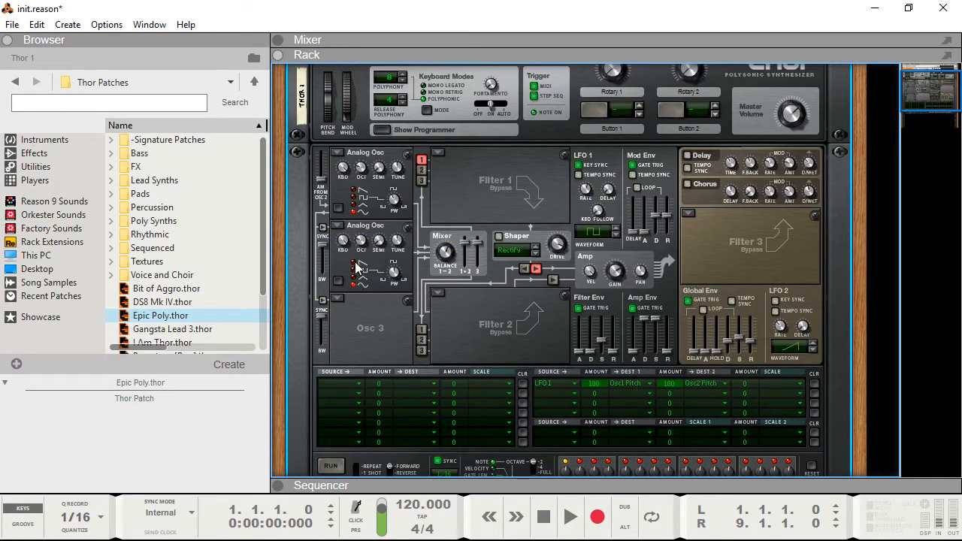
{"action": "left_click", "coordinate": [421, 161]}
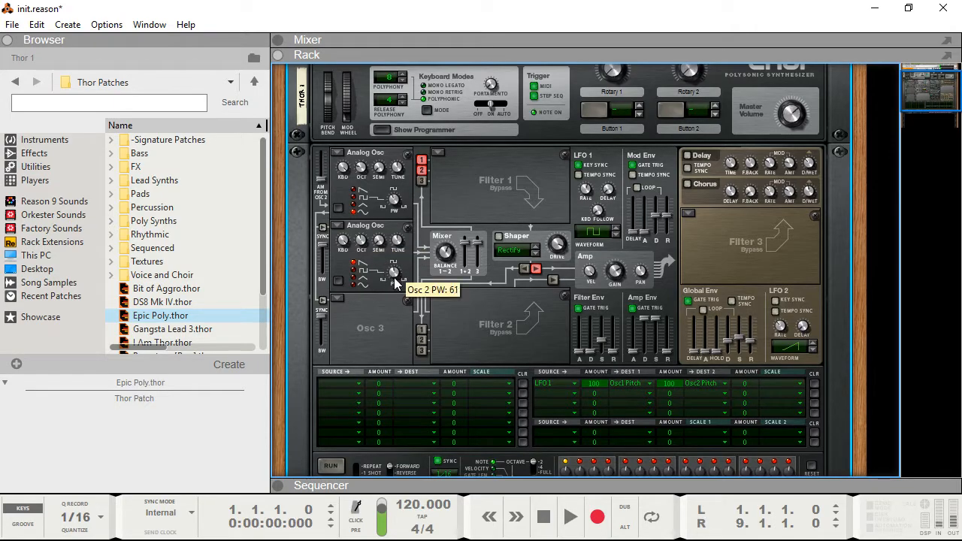
{"action": "left_click_drag", "start_coordinate": [360, 242], "coordinate": [363, 258]}
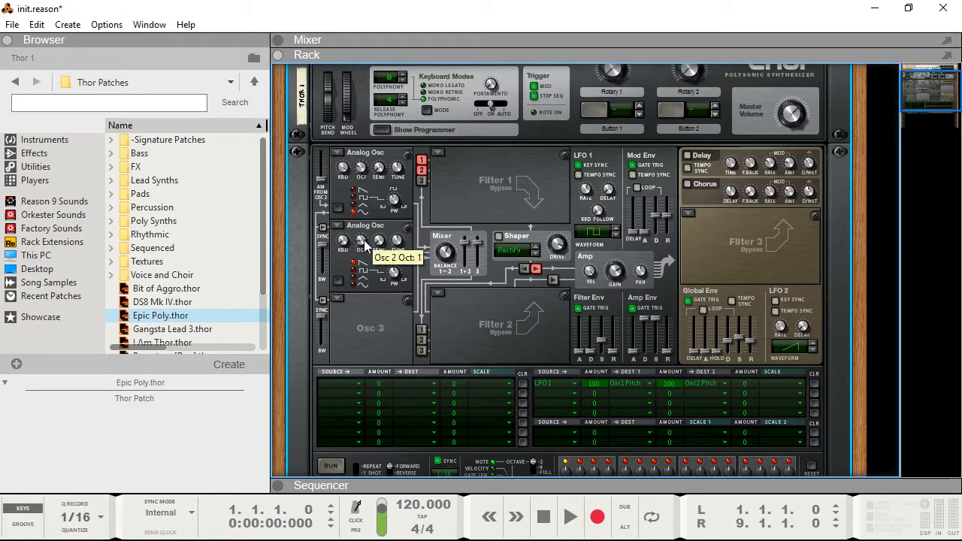
- Load a Low Pass Ladder Filter into the Filter 1 slot
{"action": "left_click", "coordinate": [445, 156]}
{"action": "left_click", "coordinate": [461, 164]}
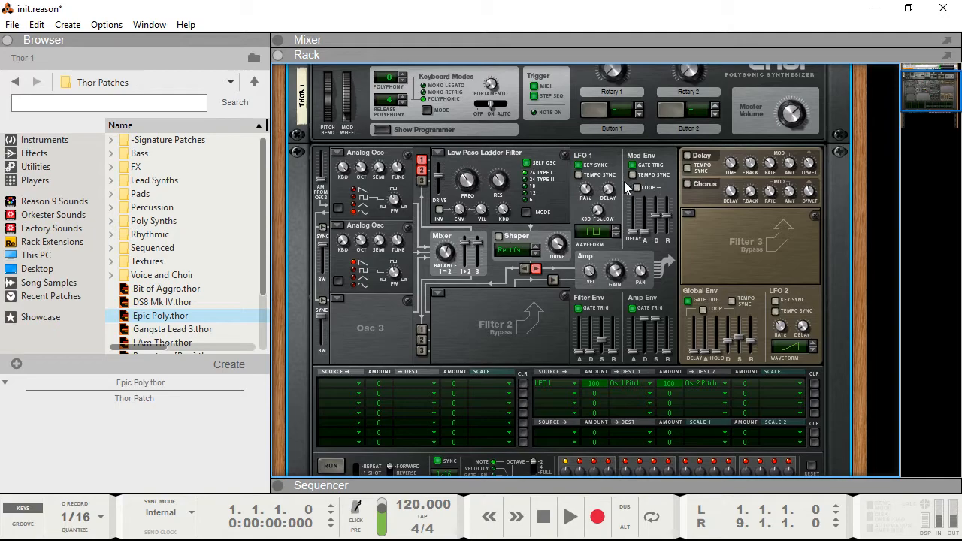
- Set LFO 1 to the sine waveform and its rate to 6.73 Hz
{"action": "left_click_drag", "start_coordinate": [586, 191], "coordinate": [589, 217]}
{"action": "left_click", "coordinate": [616, 234]}
{"action": "left_click", "coordinate": [618, 235]}
{"action": "left_click", "coordinate": [618, 235]}
{"action": "left_click", "coordinate": [618, 235]}
{"action": "left_click", "coordinate": [618, 234]}
{"action": "left_click", "coordinate": [618, 234]}
{"action": "left_click_drag", "start_coordinate": [588, 189], "coordinate": [587, 179]}
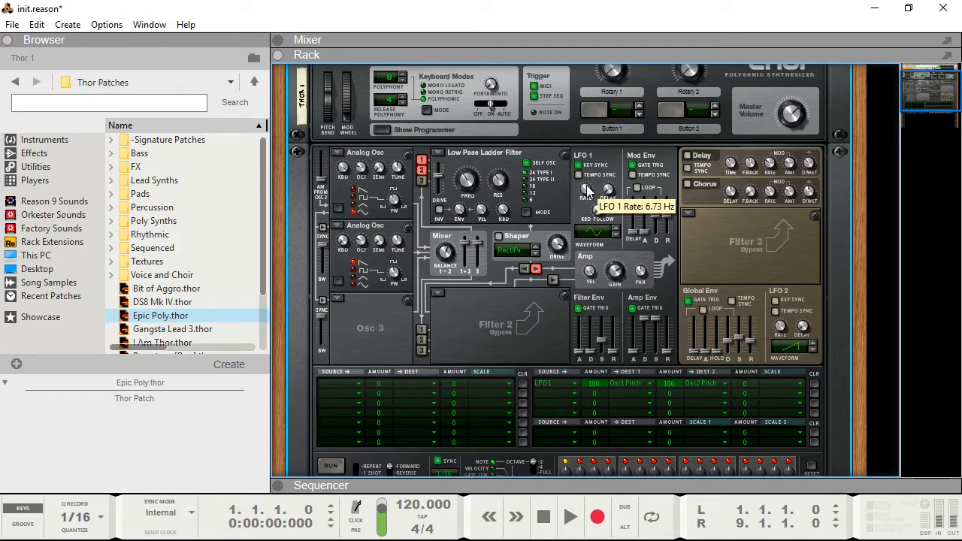
- Lower the Osc 2 octave and set the Osc 1 octave to 1
{"action": "mouse_move", "coordinate": [360, 240]}
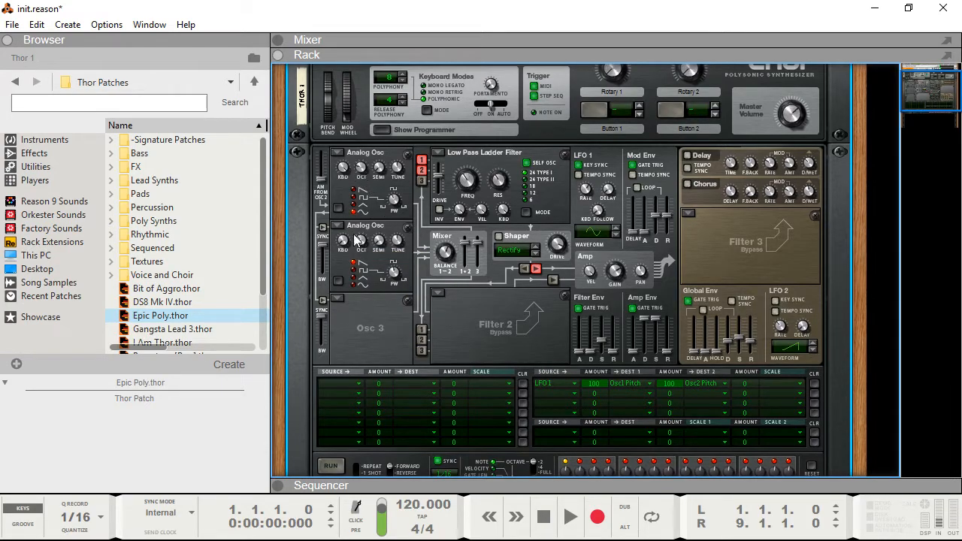
{"action": "left_click_drag", "start_coordinate": [358, 238], "coordinate": [358, 242]}
{"action": "left_click_drag", "start_coordinate": [362, 167], "coordinate": [360, 171]}
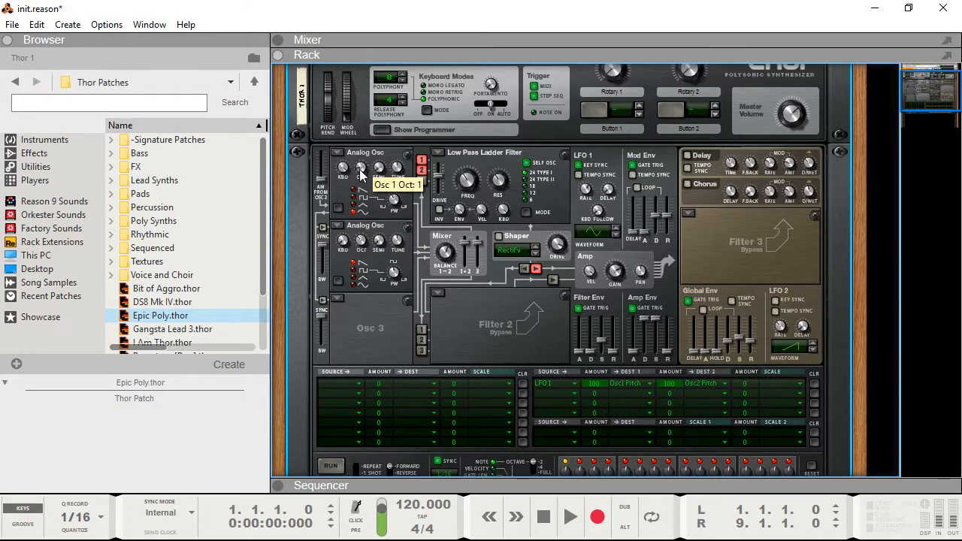
- Set LFO 1's modulation amounts to 78 for Osc 1 Pitch and 53 for Osc 2 Pitch
{"action": "left_click_drag", "start_coordinate": [671, 384], "coordinate": [673, 399]}
{"action": "mouse_move", "coordinate": [594, 387]}
{"action": "left_mouse_down"}
{"action": "mouse_move", "coordinate": [595, 396]}
{"action": "mouse_move", "coordinate": [585, 378]}
{"action": "left_mouse_up"}
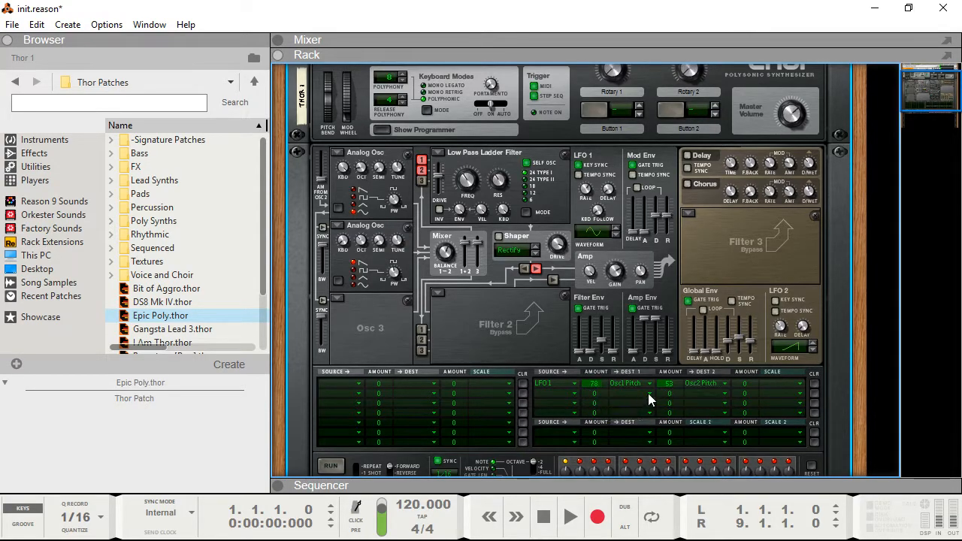
- Scale the LFO 1 routing by the Mod Wheel with a scale amount of 100, and raise the Mod Wheel
{"action": "left_click_drag", "start_coordinate": [750, 382], "coordinate": [737, 323]}
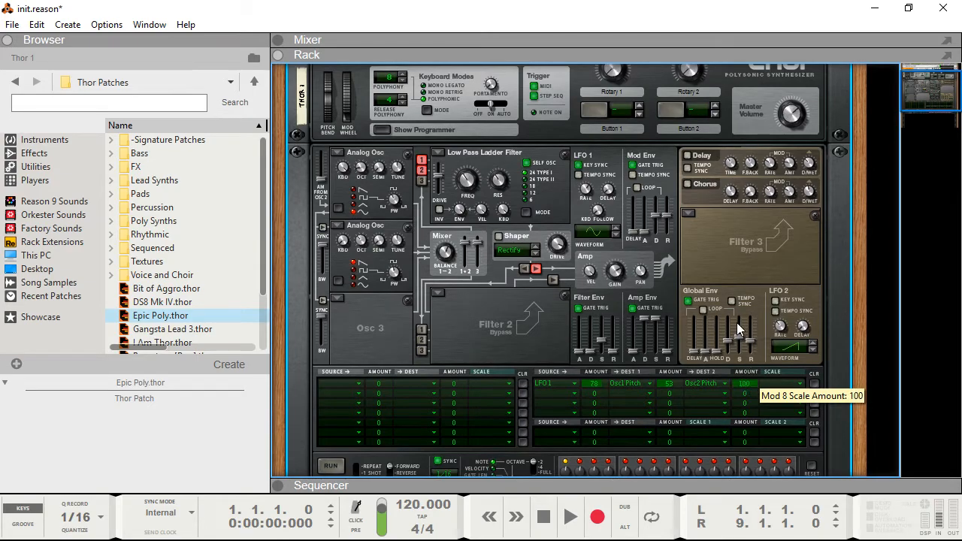
{"action": "left_click", "coordinate": [787, 383]}
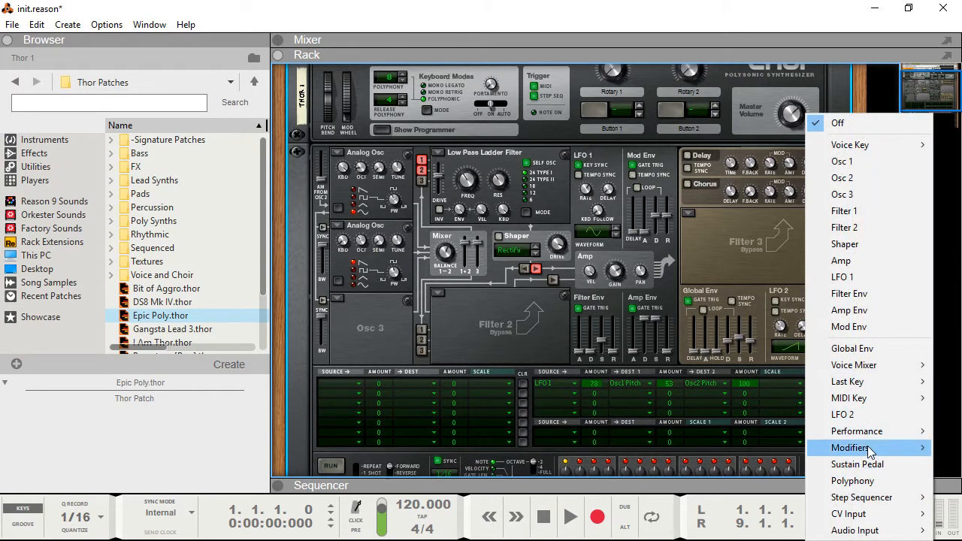
{"action": "mouse_move", "coordinate": [850, 431]}
{"action": "left_click", "coordinate": [748, 431]}
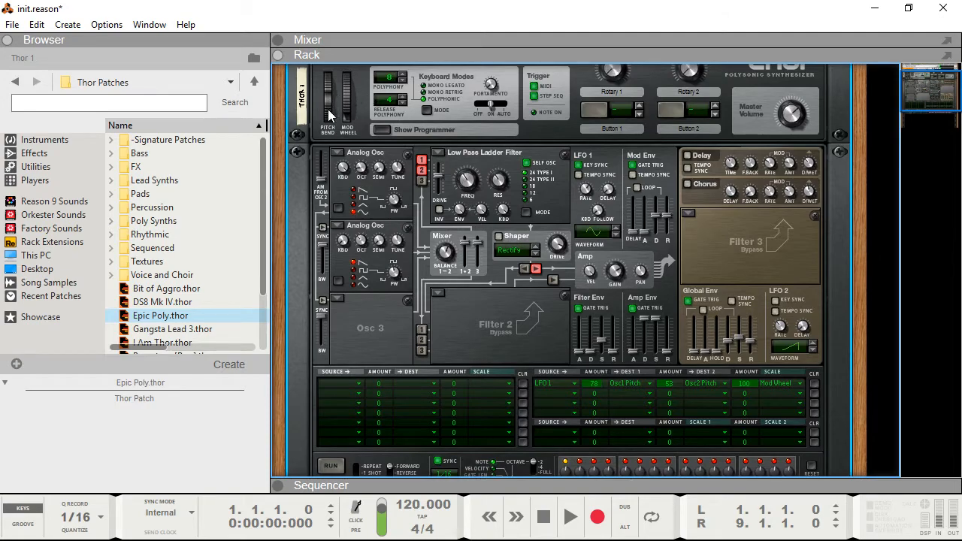
{"action": "left_click_drag", "start_coordinate": [349, 111], "coordinate": [344, 88]}
- Change the LFO 1 routing's scale source to LFO 2, and set LFO 2 to a sine waveform at 0.23 Hz
{"action": "left_click", "coordinate": [790, 385]}
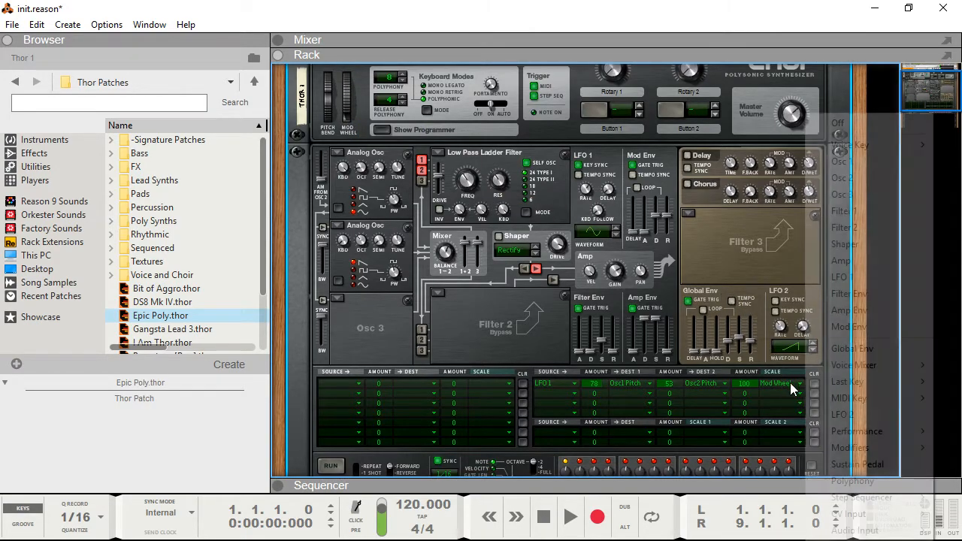
{"action": "left_click", "coordinate": [843, 414]}
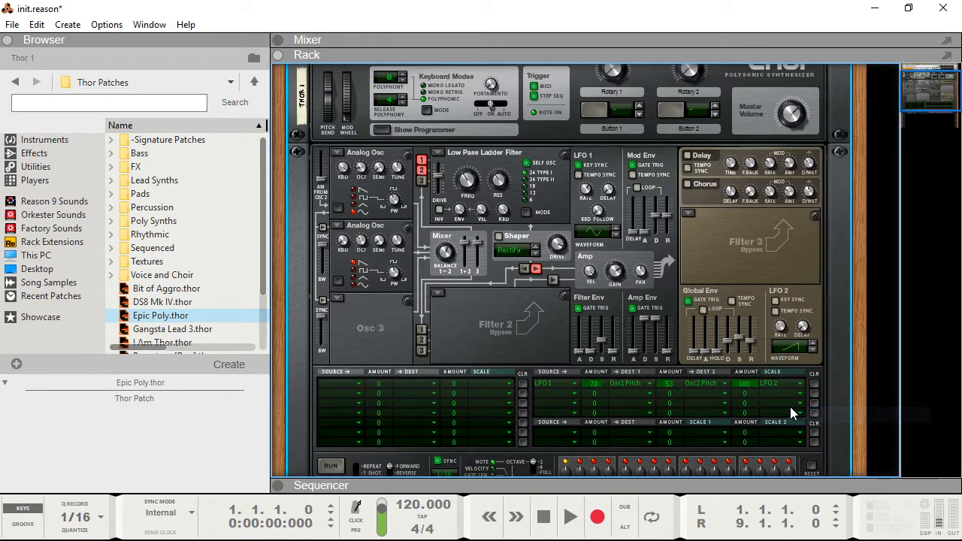
{"action": "left_click", "coordinate": [812, 343]}
{"action": "left_click", "coordinate": [811, 344]}
{"action": "left_click_drag", "start_coordinate": [782, 330], "coordinate": [780, 335]}
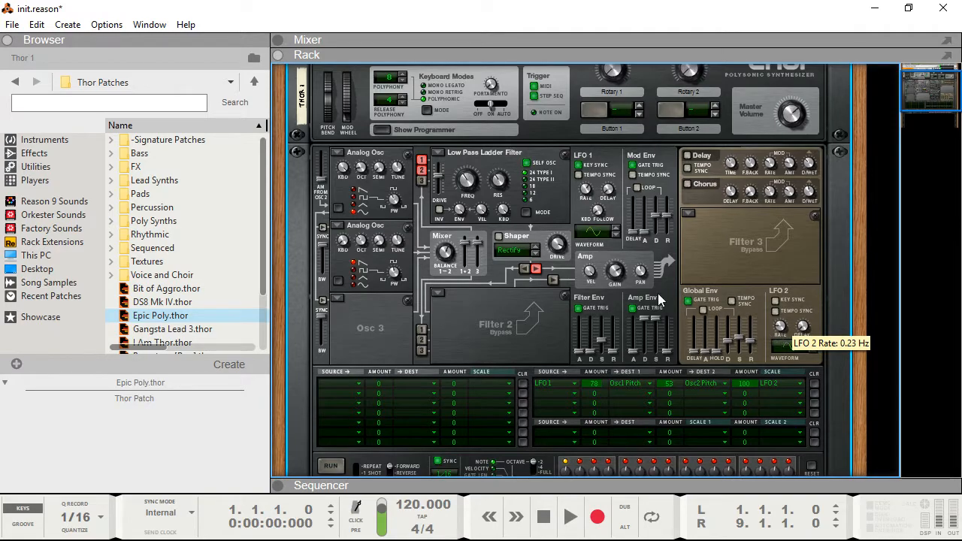
{"action": "mouse_move", "coordinate": [472, 183]}
{"action": "left_mouse_down"}
{"action": "mouse_move", "coordinate": [471, 172]}
{"action": "mouse_move", "coordinate": [471, 183]}
{"action": "left_mouse_up"}
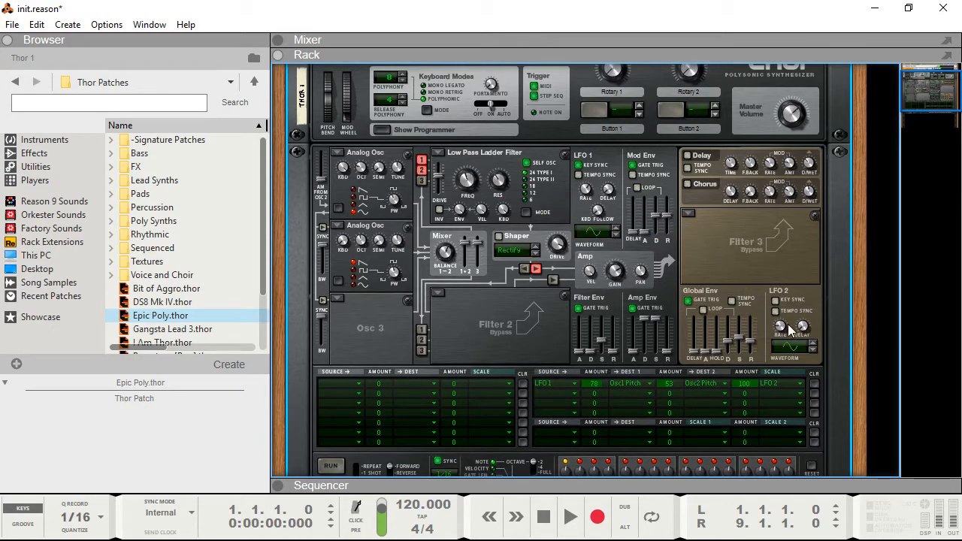
{"action": "mouse_move", "coordinate": [789, 329]}
- Clear the existing LFO 1 routing and route LFO 1 to Osc 1 Pitch at amount 100 in the first dual-scale row
{"action": "left_click", "coordinate": [818, 384]}
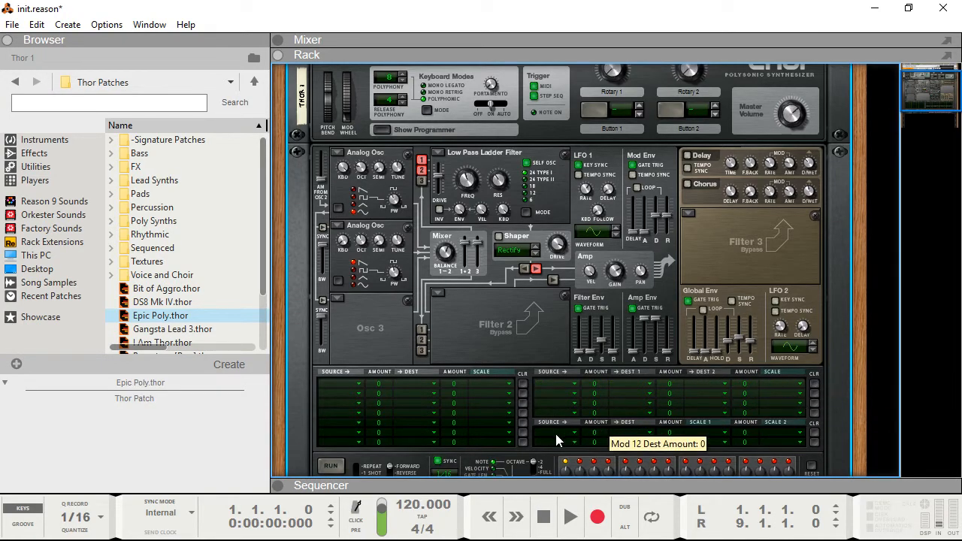
{"action": "left_click", "coordinate": [559, 432]}
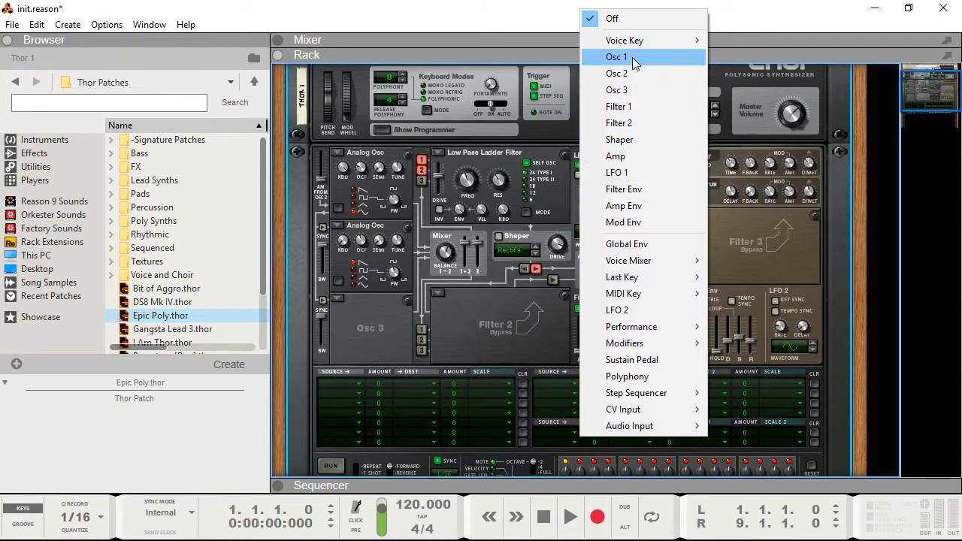
{"action": "left_click", "coordinate": [645, 171]}
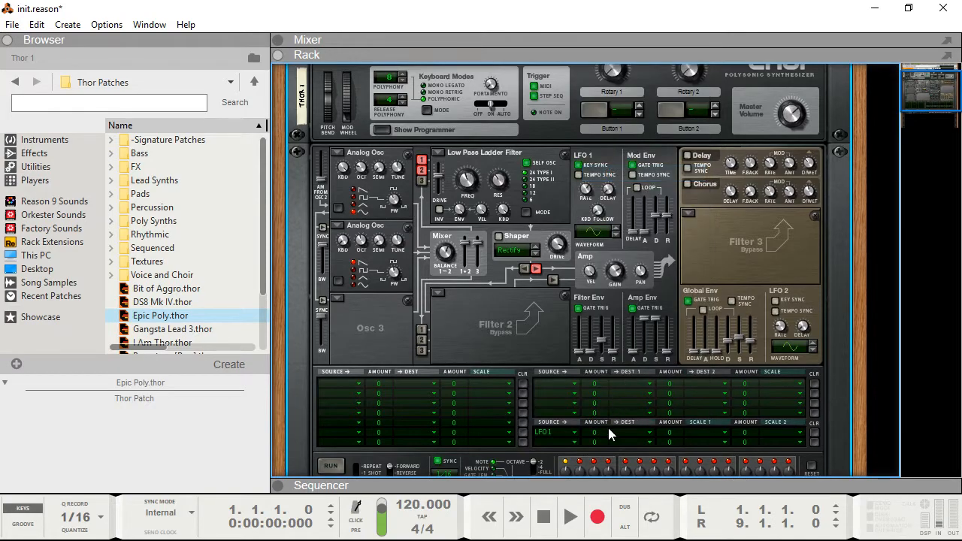
{"action": "left_click_drag", "start_coordinate": [597, 432], "coordinate": [614, 405]}
{"action": "left_click", "coordinate": [635, 426]}
{"action": "mouse_move", "coordinate": [695, 90]}
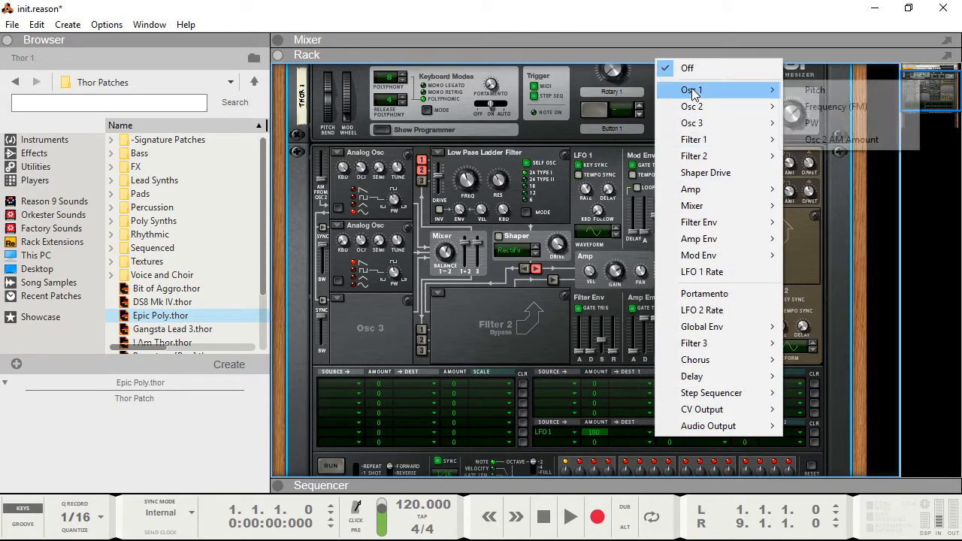
{"action": "left_click", "coordinate": [815, 91]}
- Scale the Osc 1 Pitch routing by LFO 2 and by the Mod Wheel, each with an amount of 100
{"action": "left_click_drag", "start_coordinate": [676, 438], "coordinate": [670, 337]}
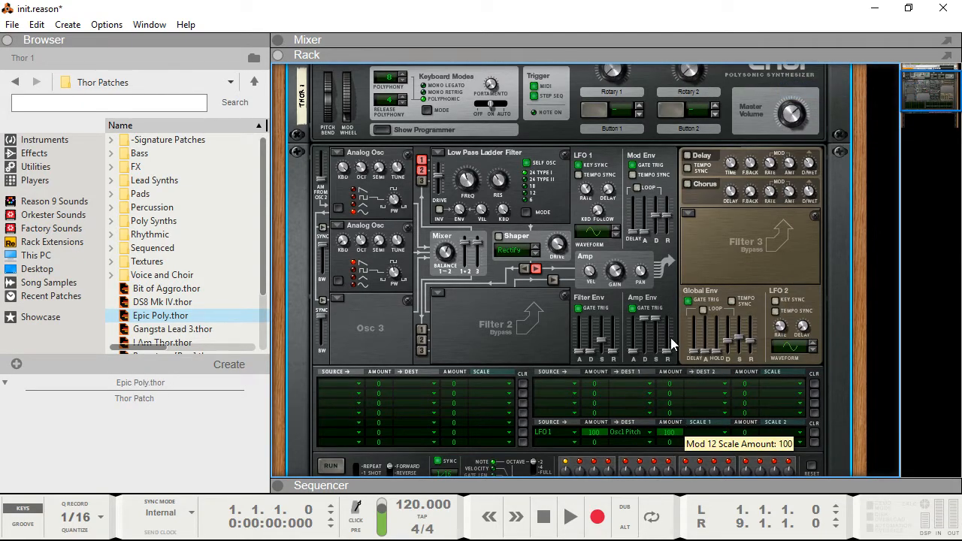
{"action": "left_click", "coordinate": [717, 430]}
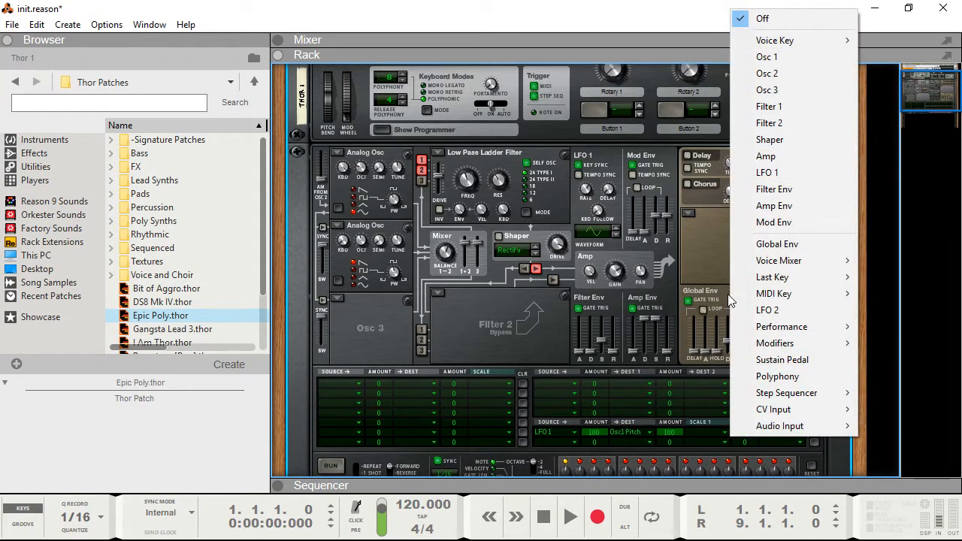
{"action": "left_click", "coordinate": [775, 310]}
{"action": "left_click_drag", "start_coordinate": [742, 436], "coordinate": [734, 306]}
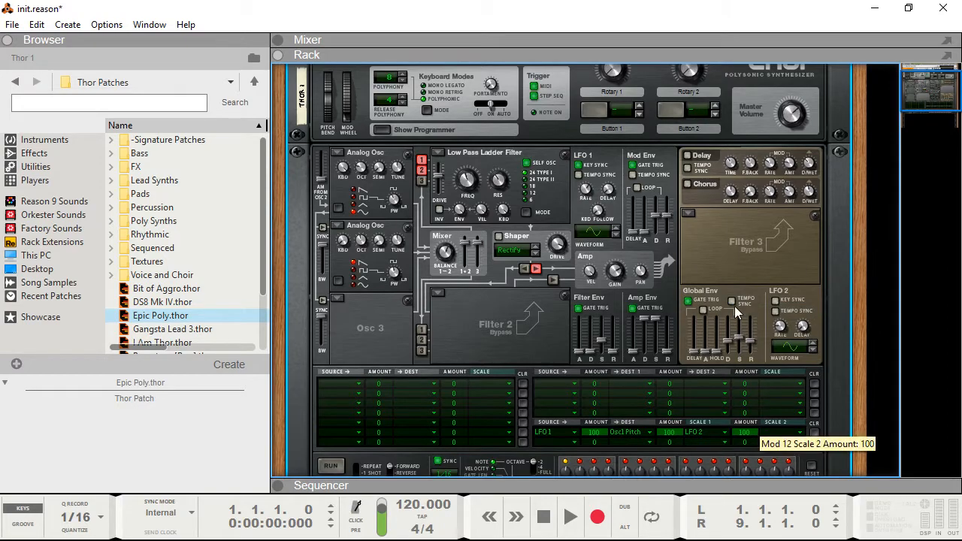
{"action": "left_click", "coordinate": [776, 430]}
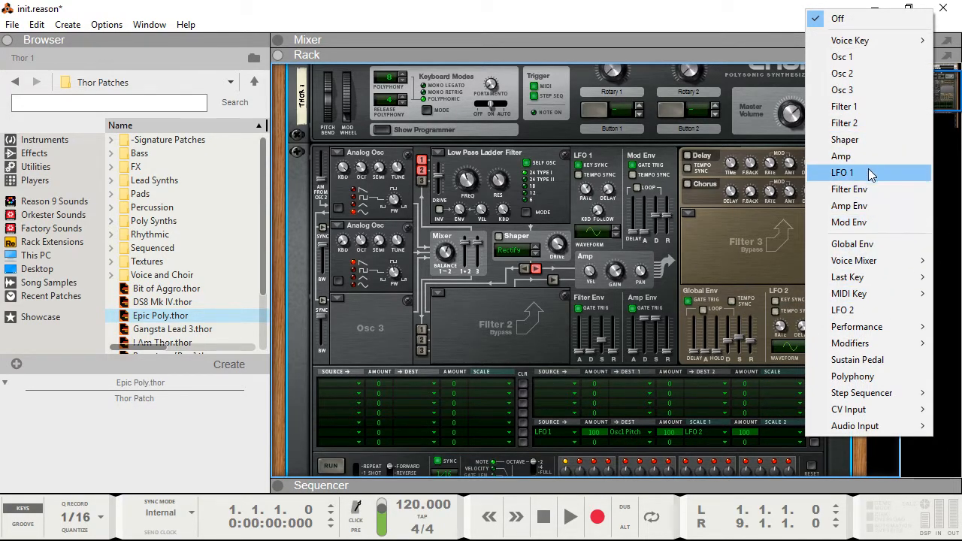
{"action": "mouse_move", "coordinate": [877, 348]}
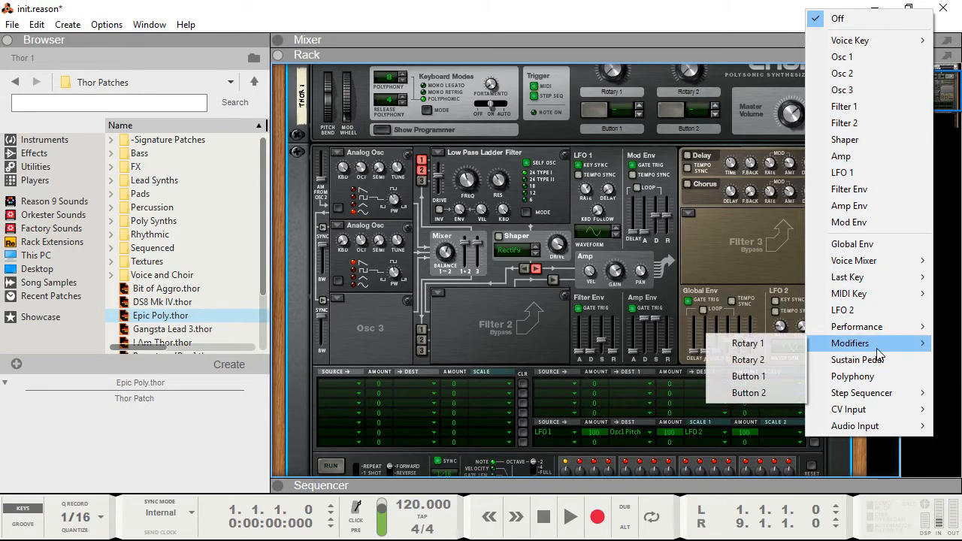
{"action": "mouse_move", "coordinate": [853, 328]}
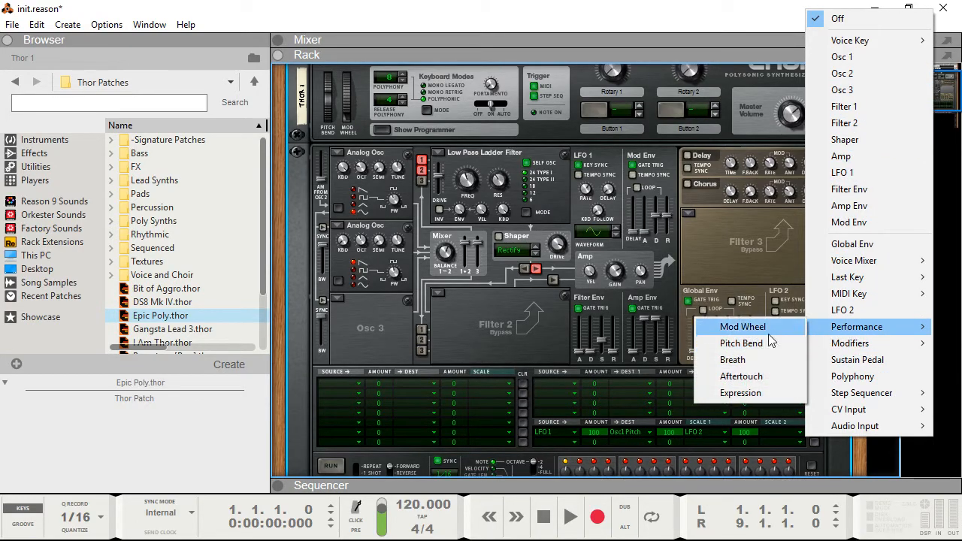
{"action": "left_click", "coordinate": [768, 333]}
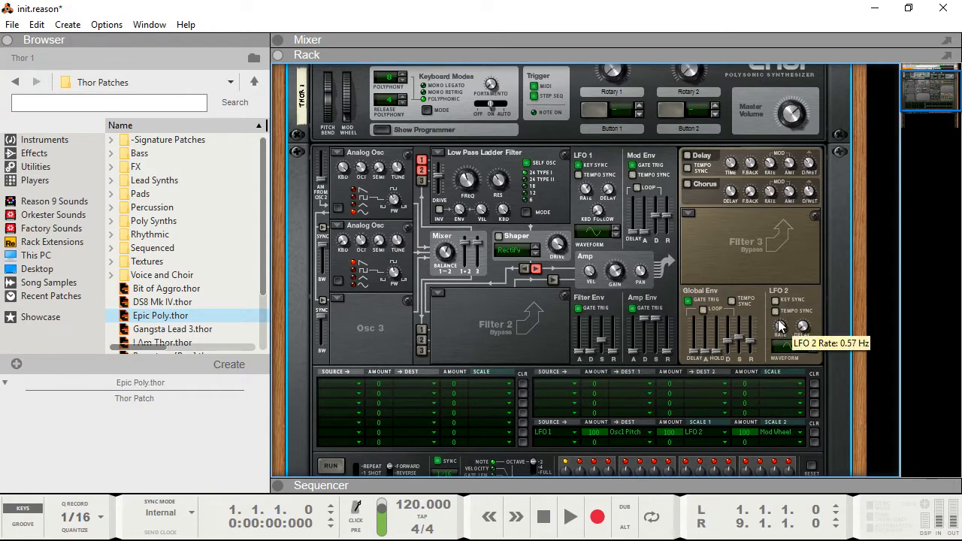
- Set LFO 2's waveform to sine and remove the Analog Osc from the Osc 2 slot
{"action": "left_click", "coordinate": [815, 345]}
{"action": "left_click", "coordinate": [815, 348]}
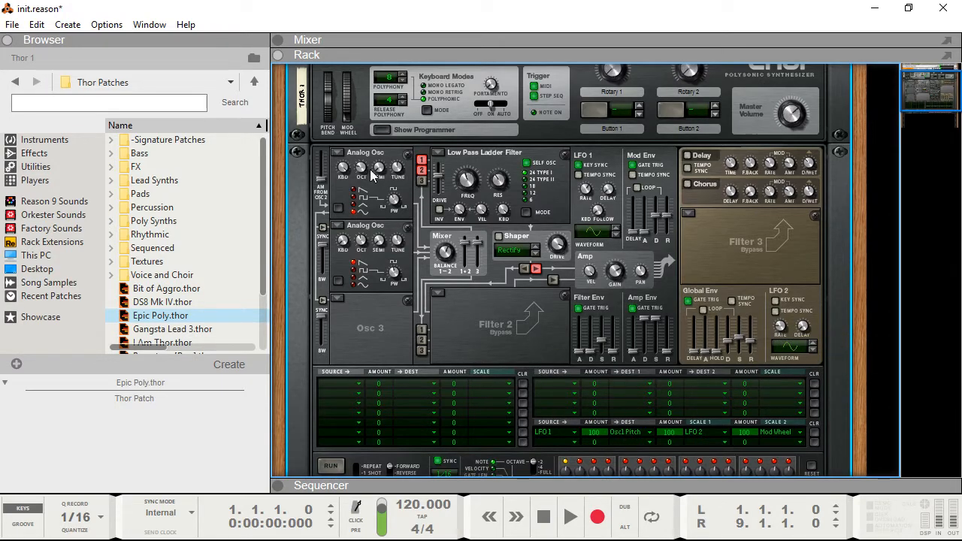
{"action": "left_click", "coordinate": [338, 226]}
{"action": "left_click", "coordinate": [381, 345]}
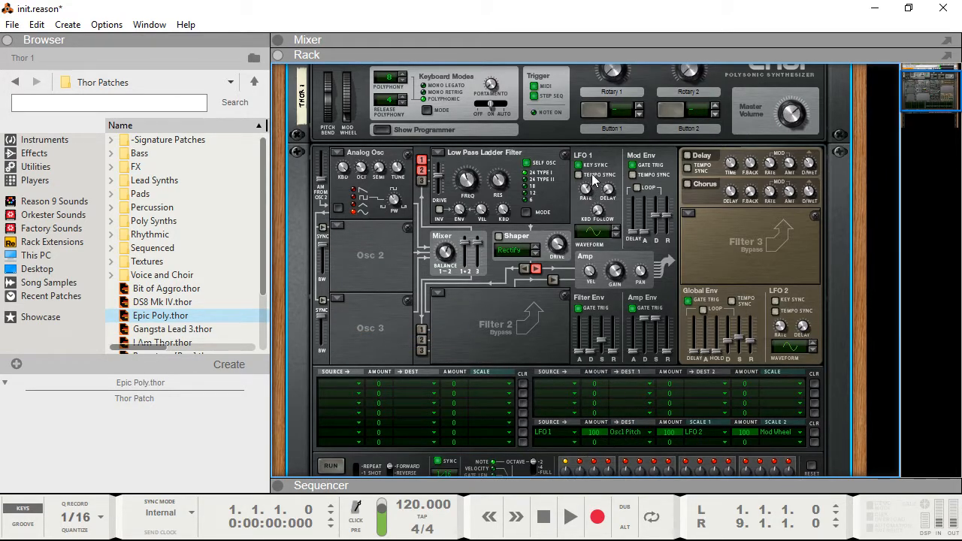
- Turn the Mod Wheel up to 127 to bring in the LFO pitch modulation
{"action": "mouse_move", "coordinate": [589, 201]}
{"action": "scroll", "coordinate": [379, 99], "scroll_direction": "up", "scroll_amount": 2}
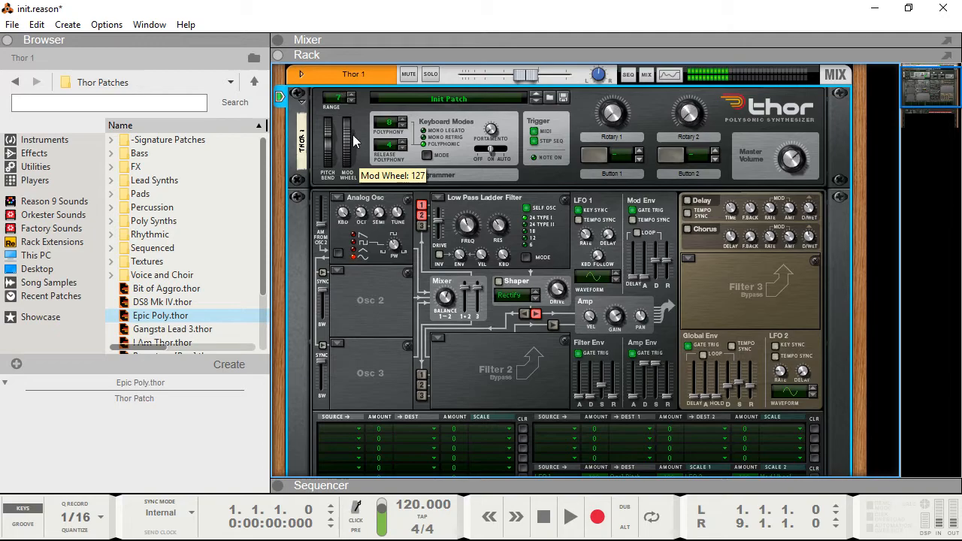
{"action": "scroll", "coordinate": [669, 343], "scroll_direction": "down", "scroll_amount": 2}
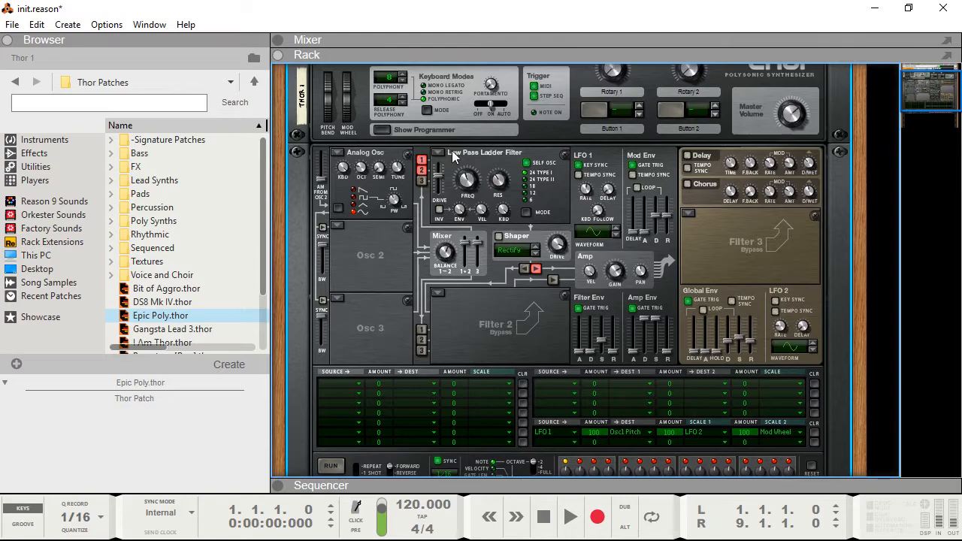
{"action": "left_click_drag", "start_coordinate": [351, 94], "coordinate": [351, 92]}
- Clear the LFO 1 routing and route Mod Env to Amp Gain at amount 100 in the first single-destination row
{"action": "left_click", "coordinate": [816, 433]}
{"action": "left_click", "coordinate": [360, 381]}
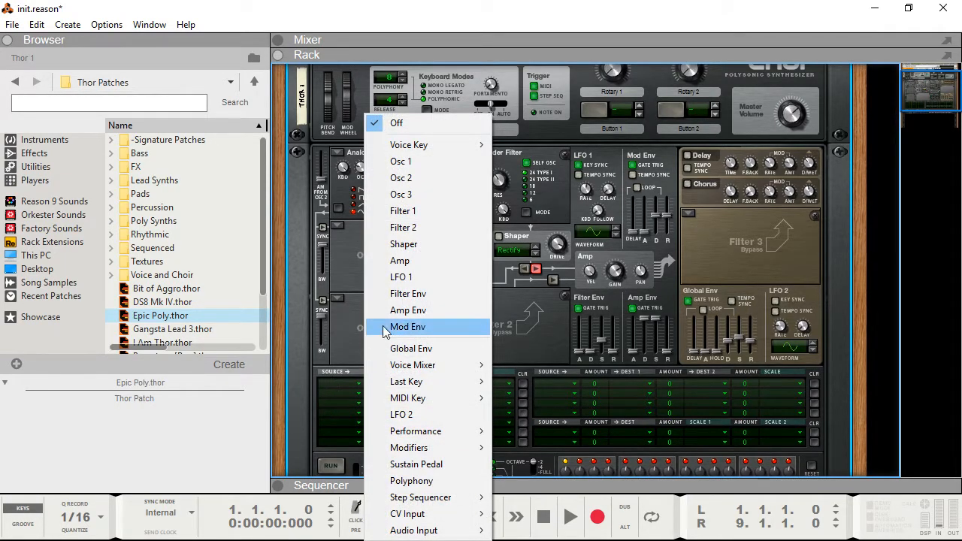
{"action": "left_click", "coordinate": [422, 333]}
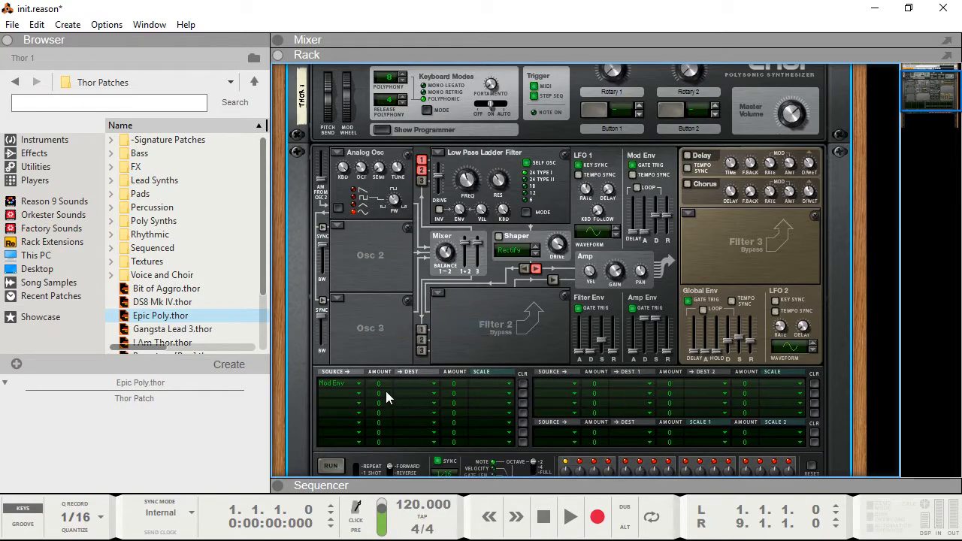
{"action": "left_click_drag", "start_coordinate": [376, 385], "coordinate": [361, 296]}
{"action": "left_click", "coordinate": [416, 382]}
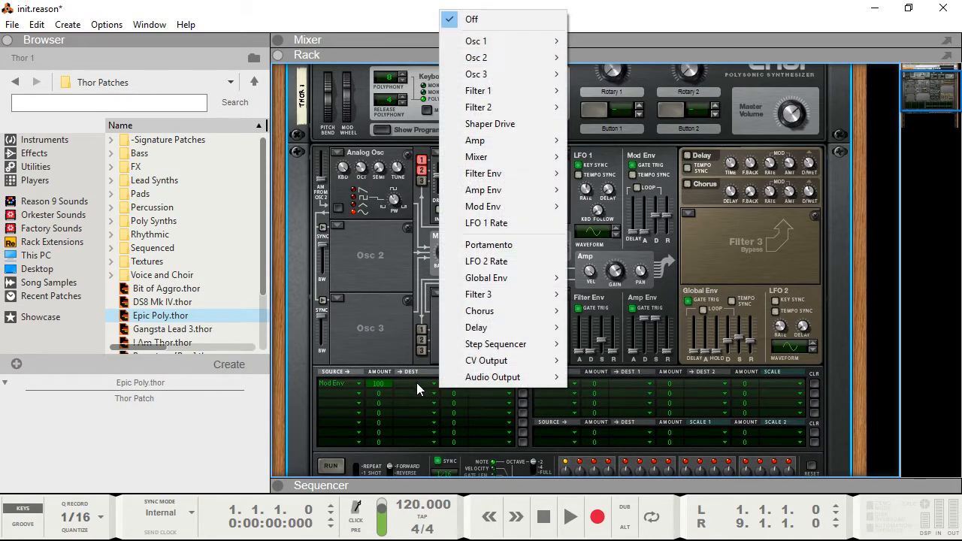
{"action": "mouse_move", "coordinate": [503, 40]}
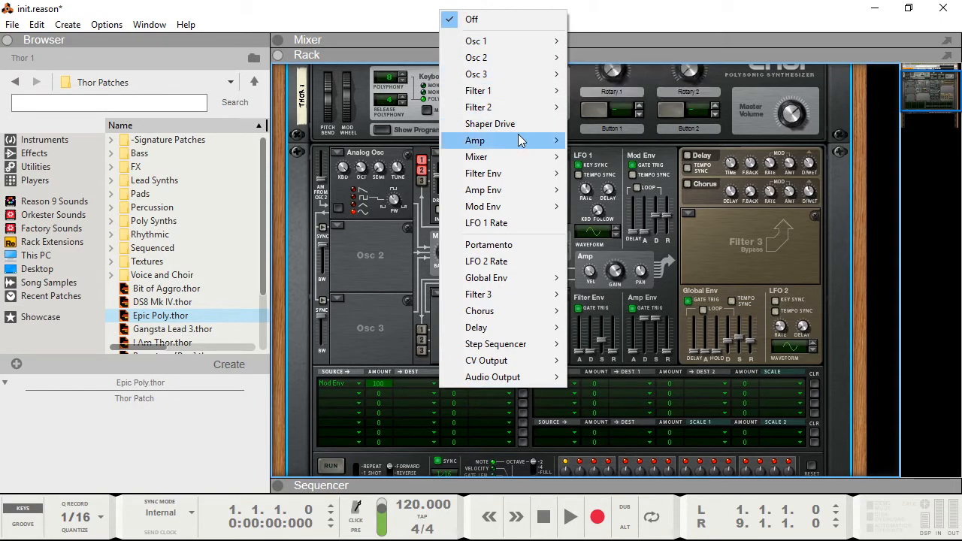
{"action": "mouse_move", "coordinate": [519, 137]}
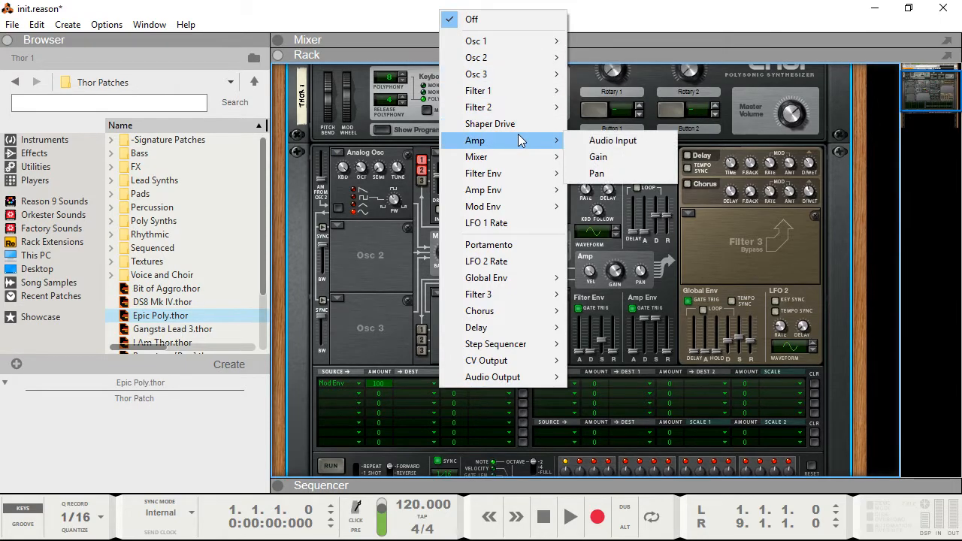
{"action": "left_click", "coordinate": [605, 156]}
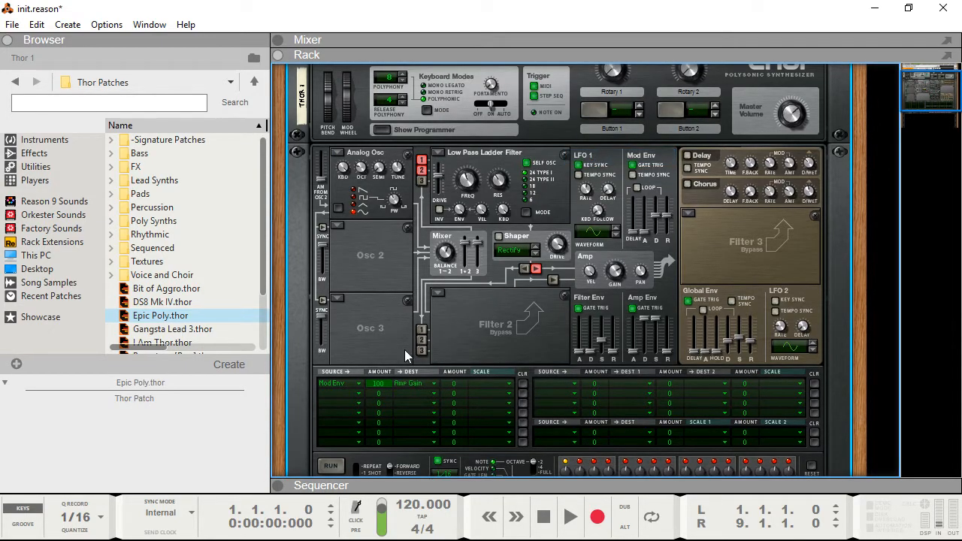
- Raise the Mod Env attack slightly and shorten its decay and release
{"action": "left_click", "coordinate": [423, 381]}
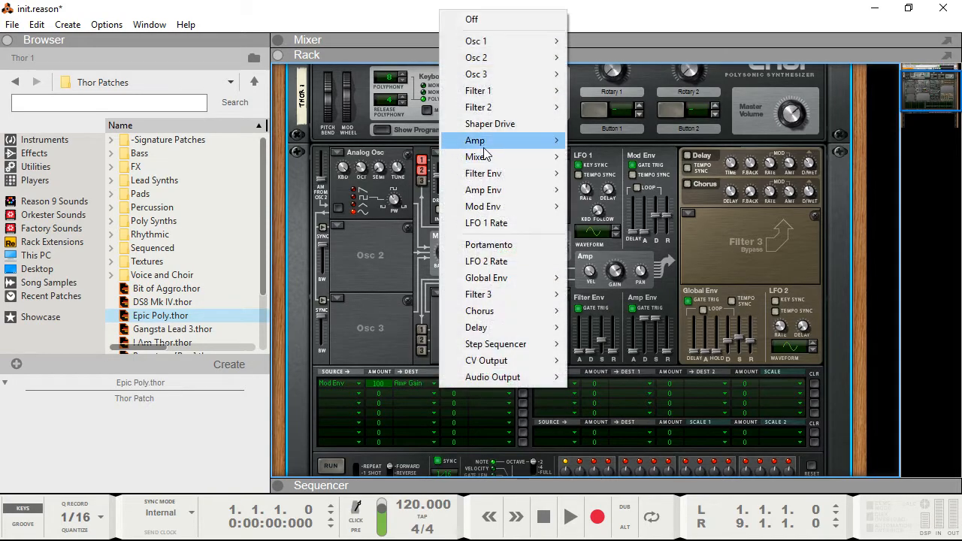
{"action": "mouse_move", "coordinate": [505, 156]}
{"action": "left_click", "coordinate": [423, 418]}
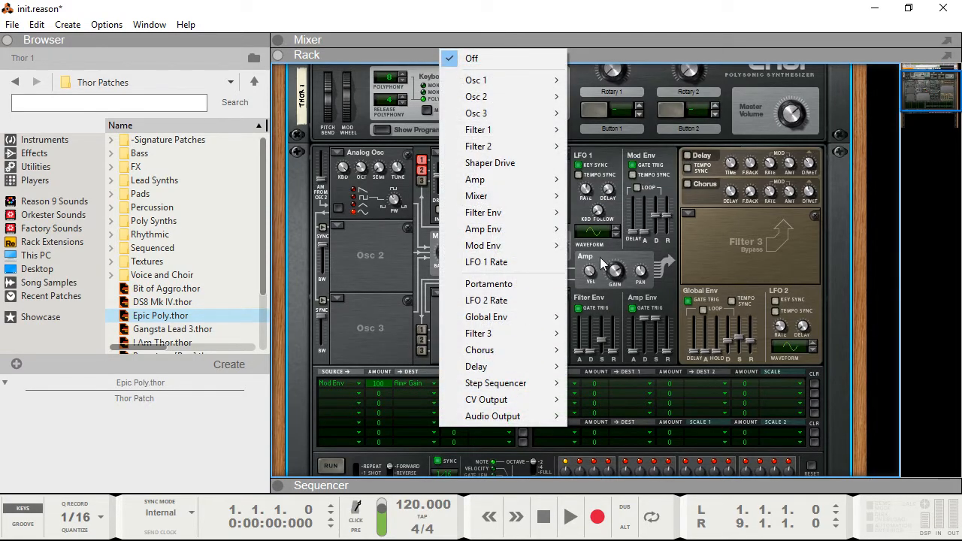
{"action": "left_click", "coordinate": [661, 243]}
{"action": "mouse_move", "coordinate": [651, 235]}
{"action": "left_mouse_down"}
{"action": "mouse_move", "coordinate": [646, 214]}
{"action": "mouse_move", "coordinate": [645, 230]}
{"action": "mouse_move", "coordinate": [656, 212]}
{"action": "mouse_move", "coordinate": [660, 238]}
{"action": "mouse_move", "coordinate": [668, 232]}
{"action": "mouse_move", "coordinate": [647, 227]}
{"action": "mouse_move", "coordinate": [648, 238]}
{"action": "left_mouse_up"}
- Change the Mod Env routing's destination to Osc 1 Pitch and set the Mod Env attack to 1.18 s with minimum decay
{"action": "left_click", "coordinate": [432, 385]}
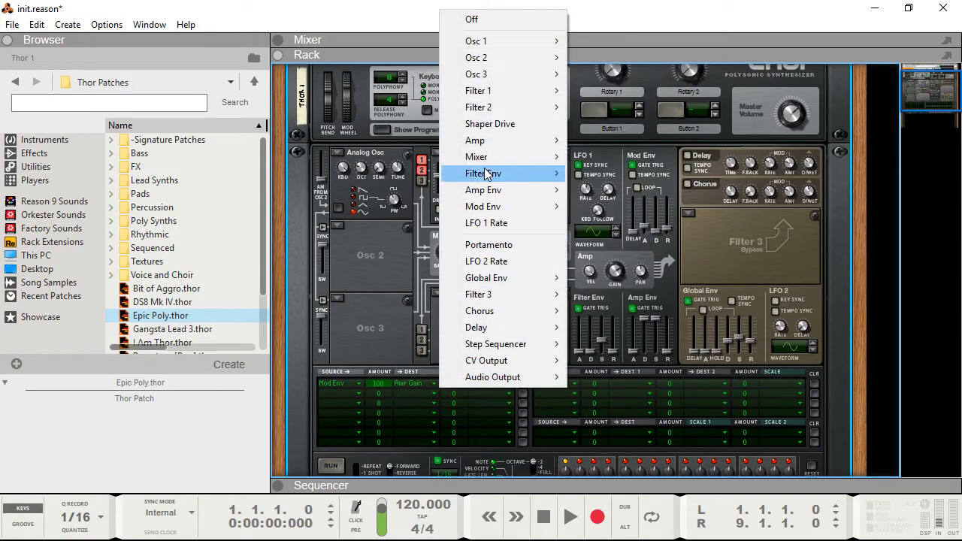
{"action": "left_click", "coordinate": [594, 42]}
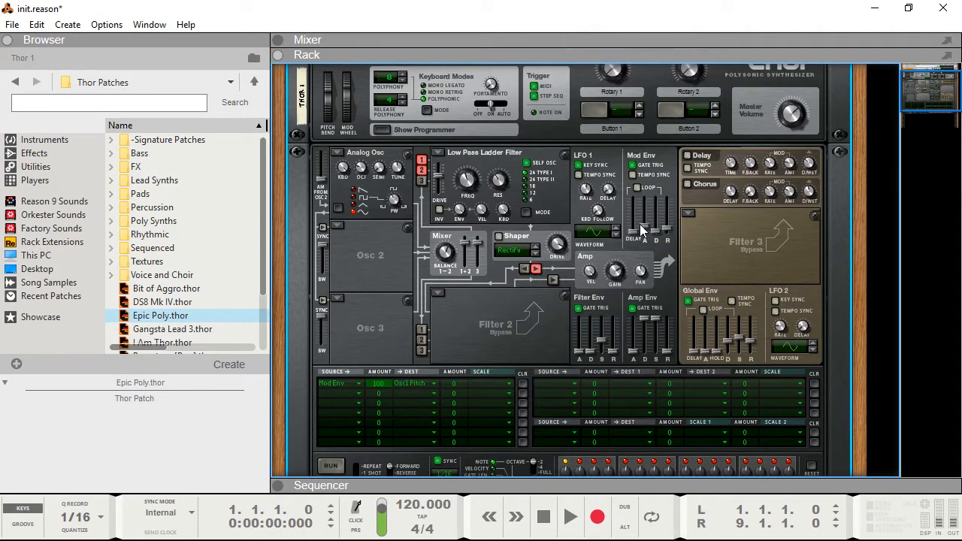
{"action": "mouse_move", "coordinate": [657, 232]}
{"action": "left_mouse_down"}
{"action": "mouse_move", "coordinate": [657, 213]}
{"action": "mouse_move", "coordinate": [657, 222]}
{"action": "left_mouse_up"}
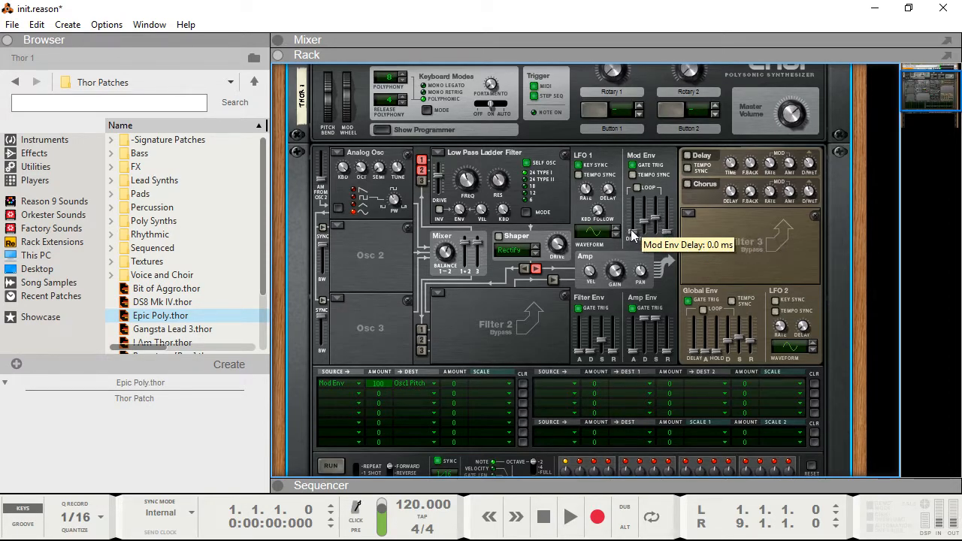
{"action": "left_click_drag", "start_coordinate": [643, 231], "coordinate": [633, 248]}
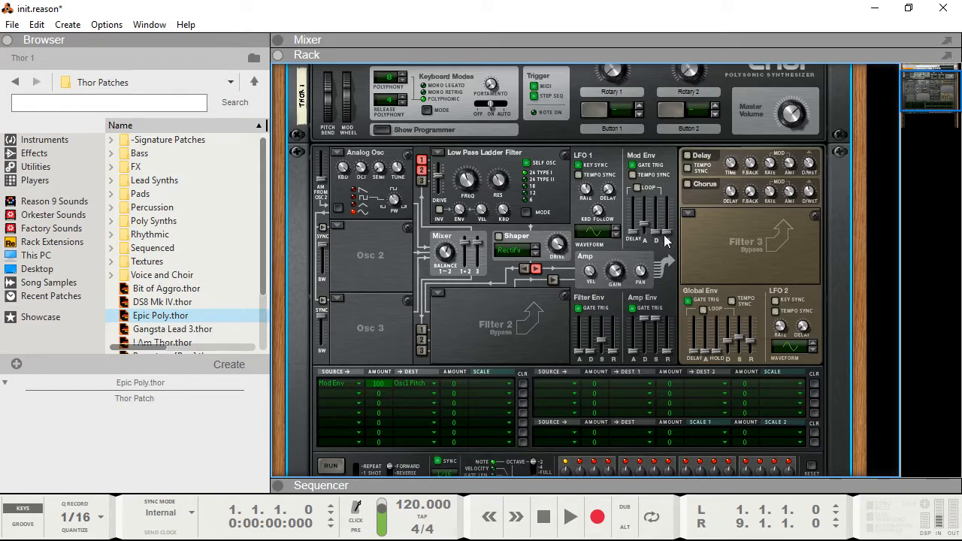
{"action": "left_click_drag", "start_coordinate": [644, 225], "coordinate": [643, 217]}
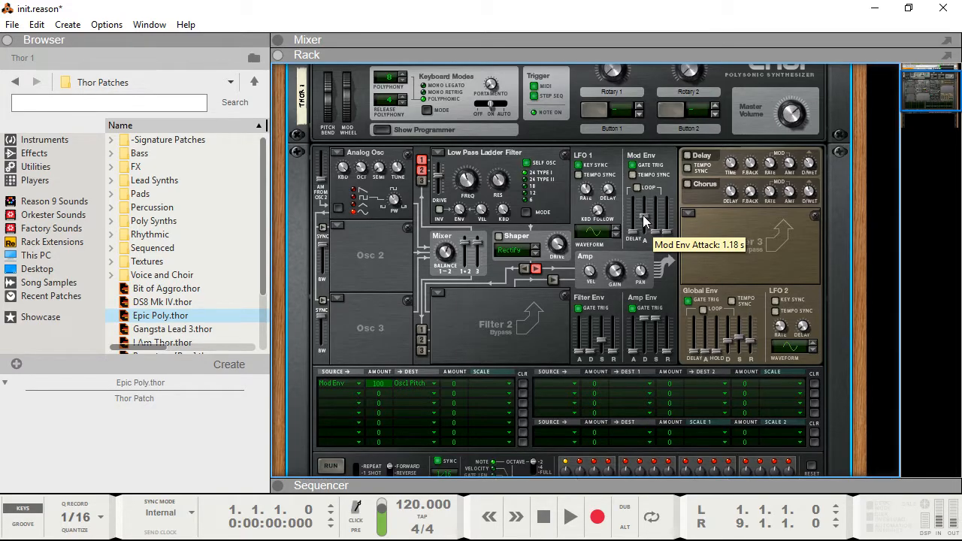
- Set the Mod Env decay to 1.02 s, its release to 2.89 s and its attack to 0.0 ms
{"action": "left_click_drag", "start_coordinate": [654, 230], "coordinate": [655, 225]}
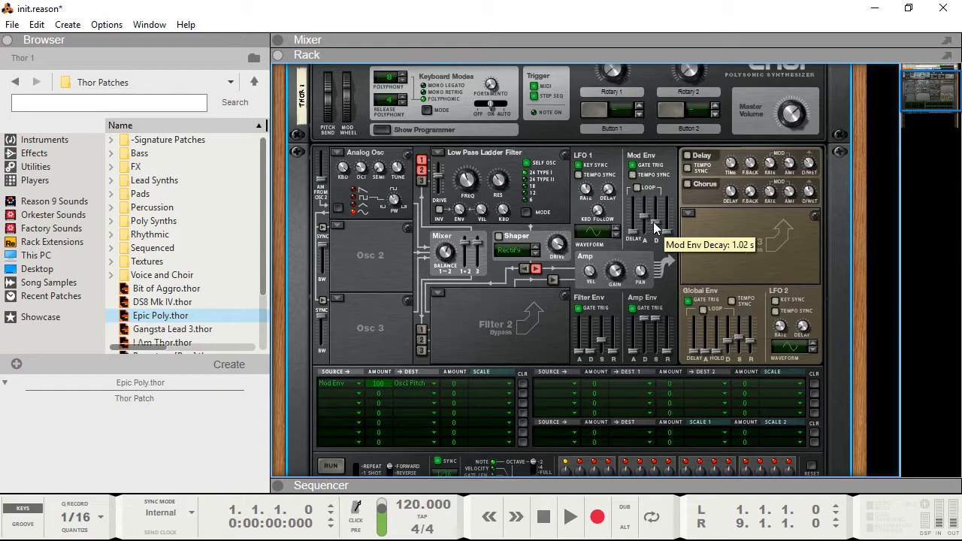
{"action": "left_click_drag", "start_coordinate": [666, 231], "coordinate": [664, 223]}
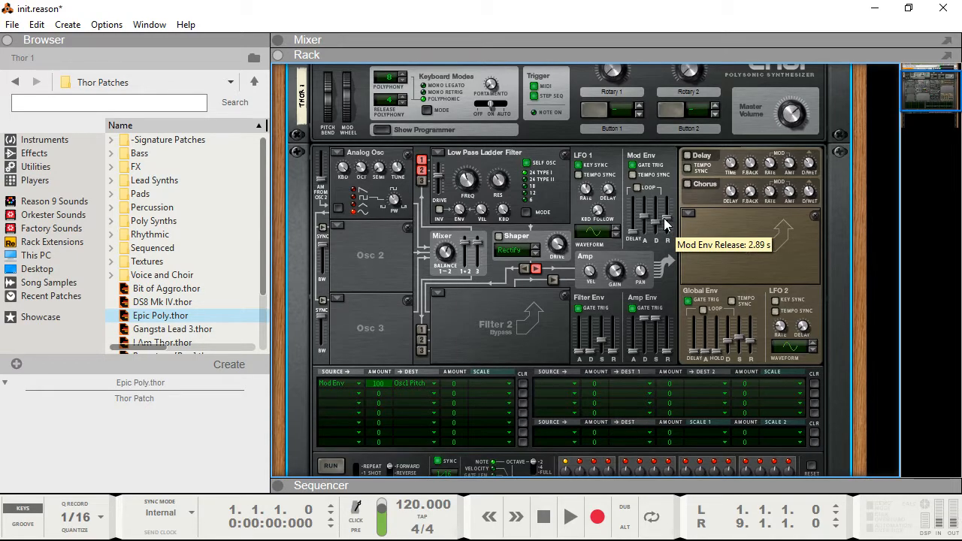
{"action": "left_click_drag", "start_coordinate": [654, 221], "coordinate": [655, 237]}
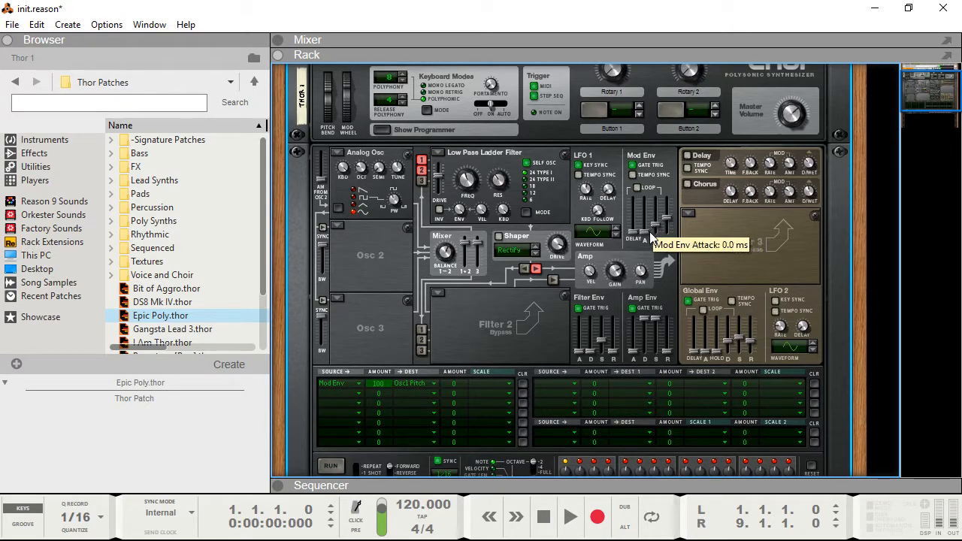
- Reduce the Mod Env decay to minimum, try an Amp Env release of 2.48 s, and shorten the Mod Env release slightly
{"action": "left_click_drag", "start_coordinate": [649, 231], "coordinate": [651, 233]}
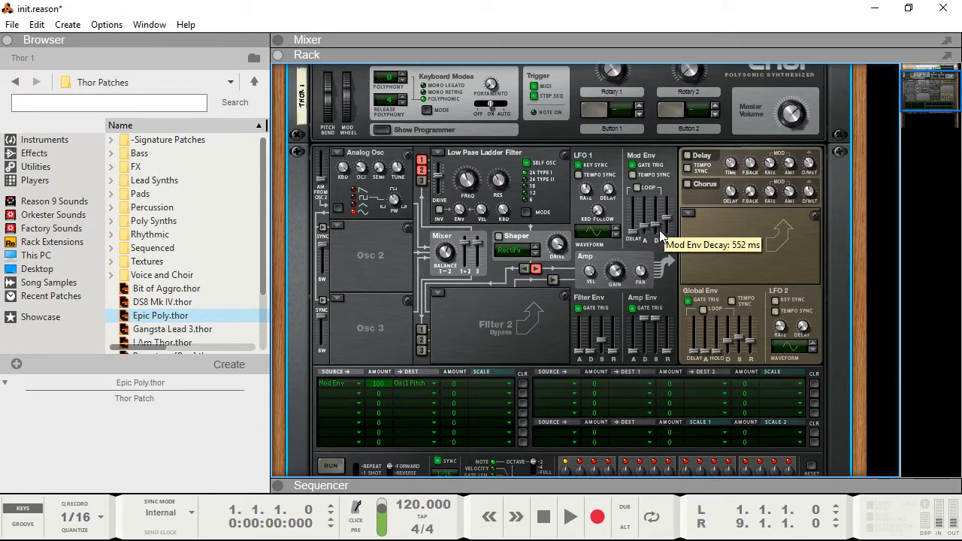
{"action": "mouse_move", "coordinate": [658, 228]}
{"action": "left_mouse_down"}
{"action": "mouse_move", "coordinate": [646, 233]}
{"action": "mouse_move", "coordinate": [667, 225]}
{"action": "left_mouse_up"}
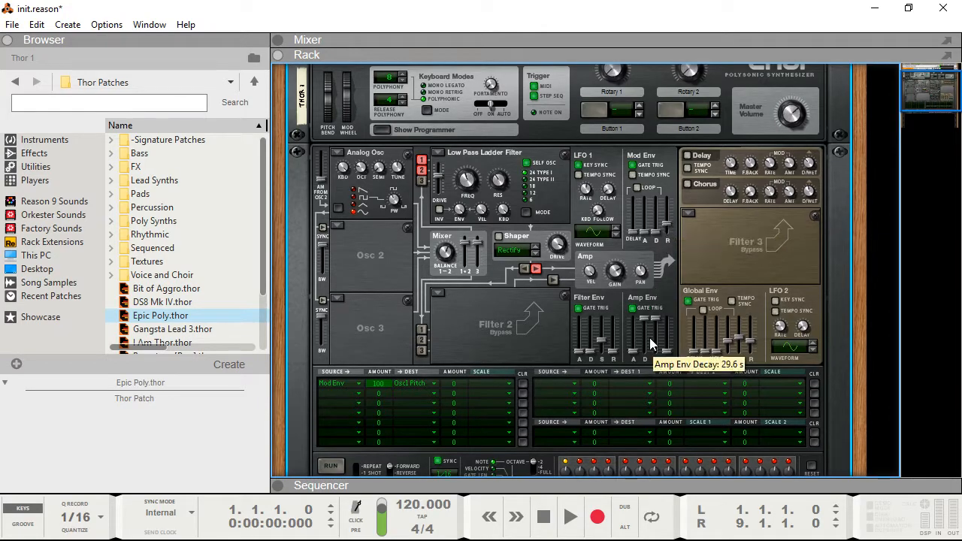
{"action": "left_click_drag", "start_coordinate": [667, 346], "coordinate": [664, 337]}
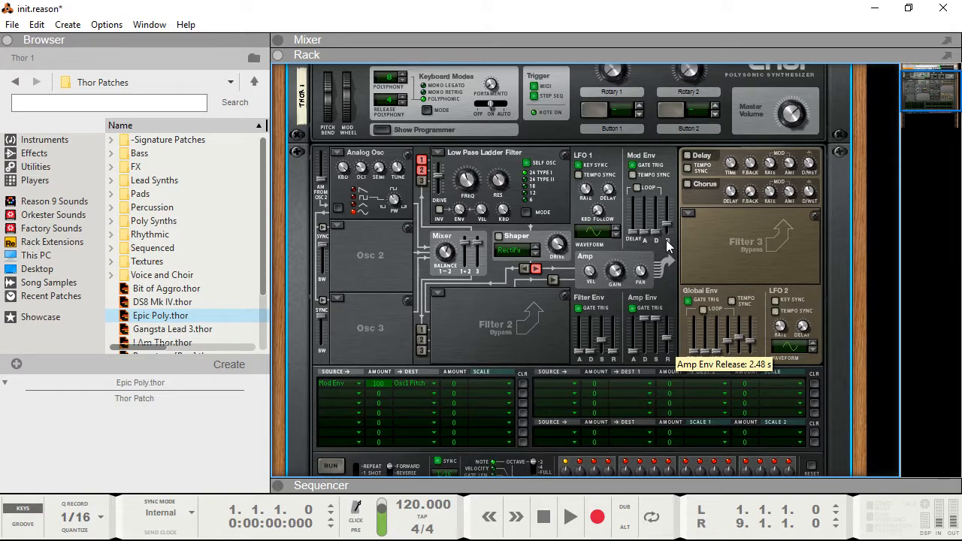
{"action": "left_click_drag", "start_coordinate": [666, 224], "coordinate": [669, 234]}
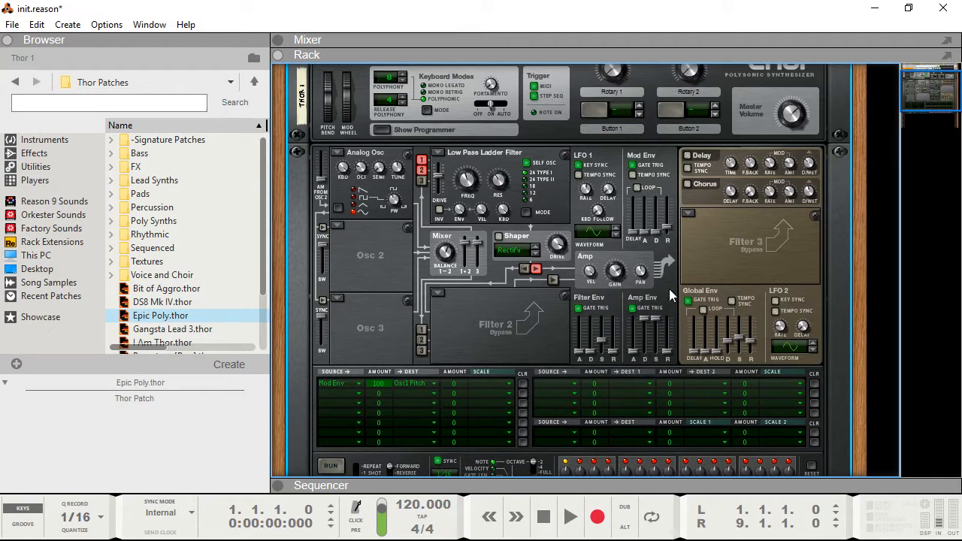
- Raise the Mod Env delay, turn on its Loop, and set its decay to 385 ms with a short release
{"action": "left_click_drag", "start_coordinate": [636, 236], "coordinate": [632, 218]}
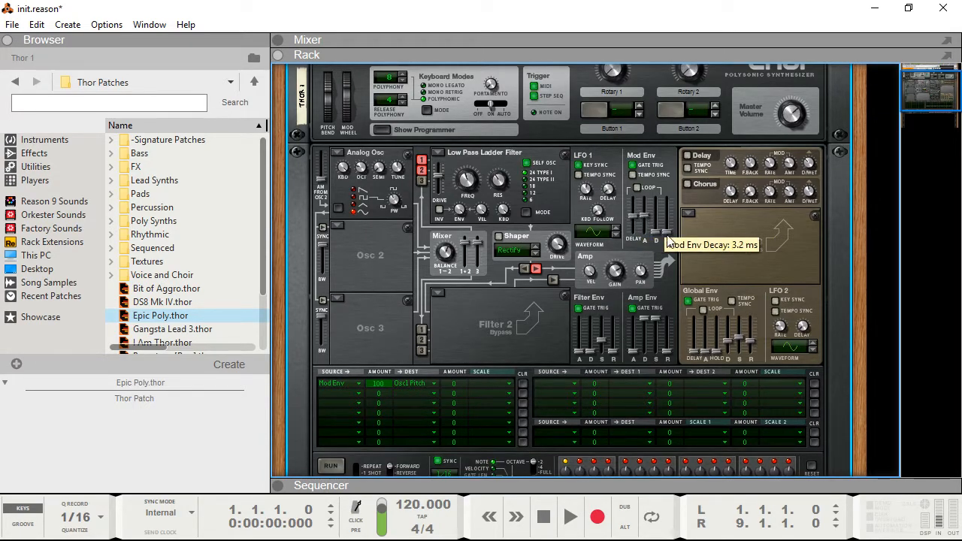
{"action": "left_click", "coordinate": [636, 187]}
{"action": "left_click_drag", "start_coordinate": [635, 213], "coordinate": [657, 234]}
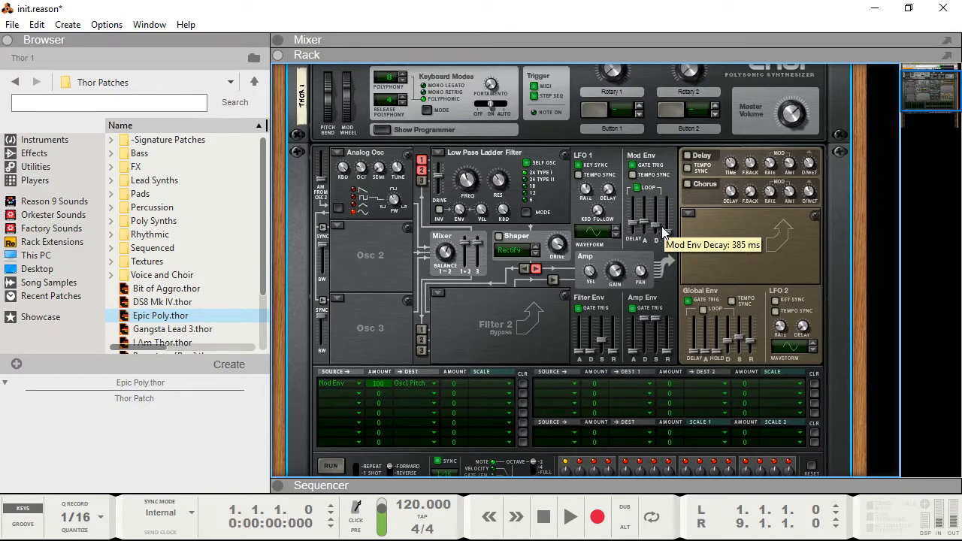
{"action": "mouse_move", "coordinate": [670, 233]}
{"action": "left_mouse_down"}
{"action": "mouse_move", "coordinate": [665, 197]}
{"action": "mouse_move", "coordinate": [669, 248]}
{"action": "left_mouse_up"}
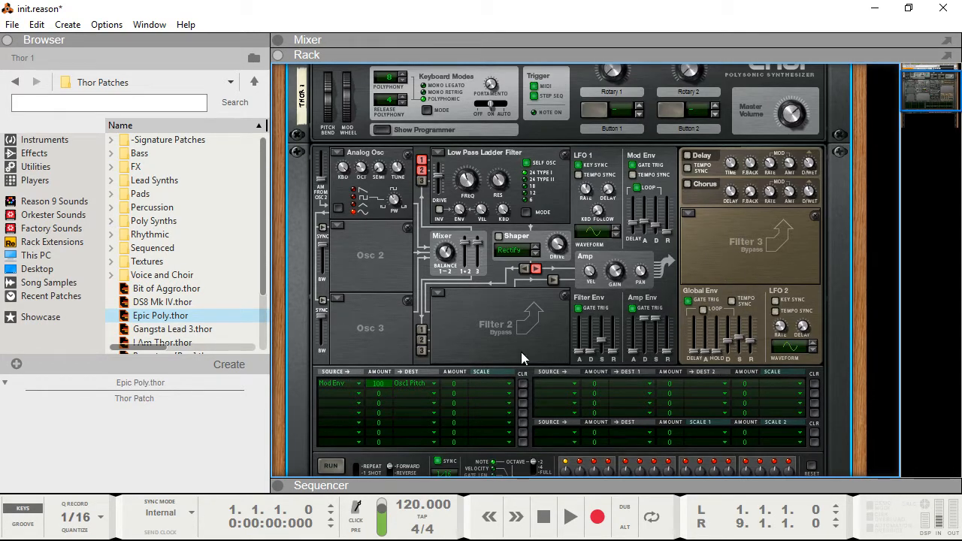
- Change the Osc 1 Pitch routing's source to Global Env, raise that envelope's attack and set its decay to 2.48 s
{"action": "left_click", "coordinate": [330, 384]}
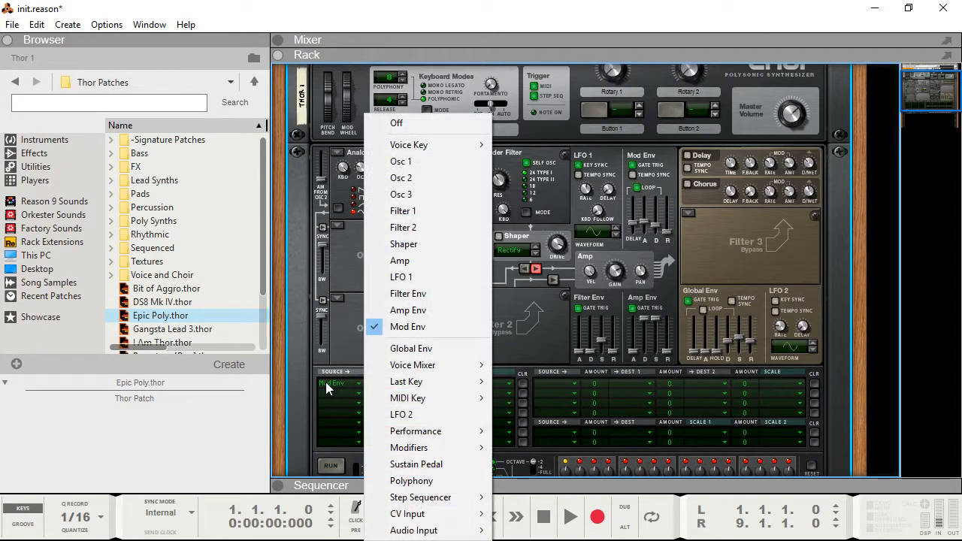
{"action": "left_click", "coordinate": [414, 350]}
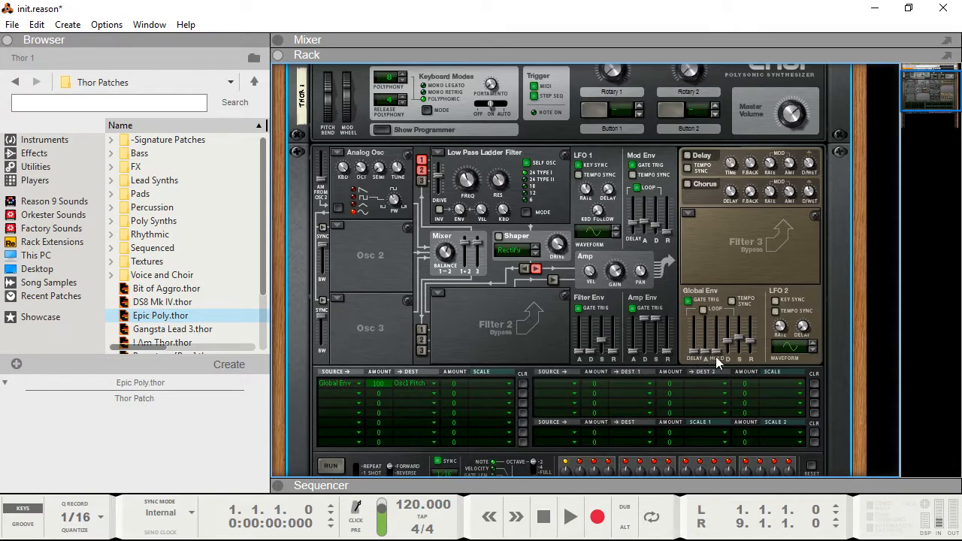
{"action": "left_click_drag", "start_coordinate": [702, 352], "coordinate": [727, 340]}
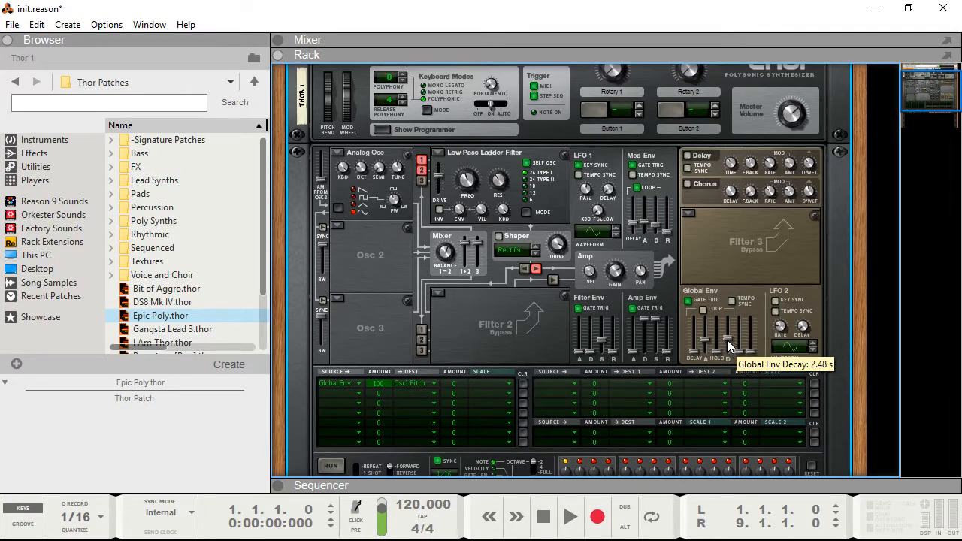
- Loop the Global Env with a 1.33 s decay and 738 ms delay, and try a 2.17 s hold before returning hold to minimum
{"action": "left_click", "coordinate": [704, 311]}
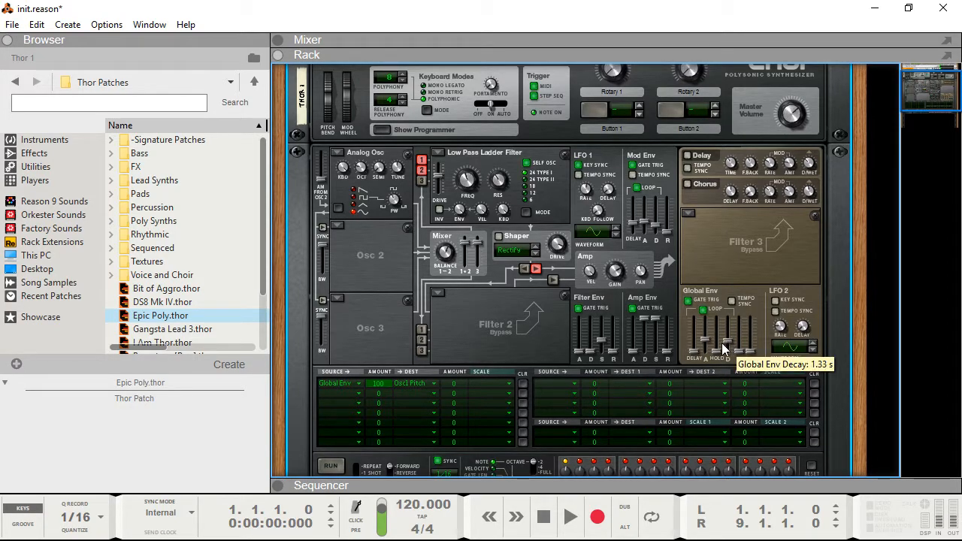
{"action": "left_click_drag", "start_coordinate": [715, 350], "coordinate": [694, 343]}
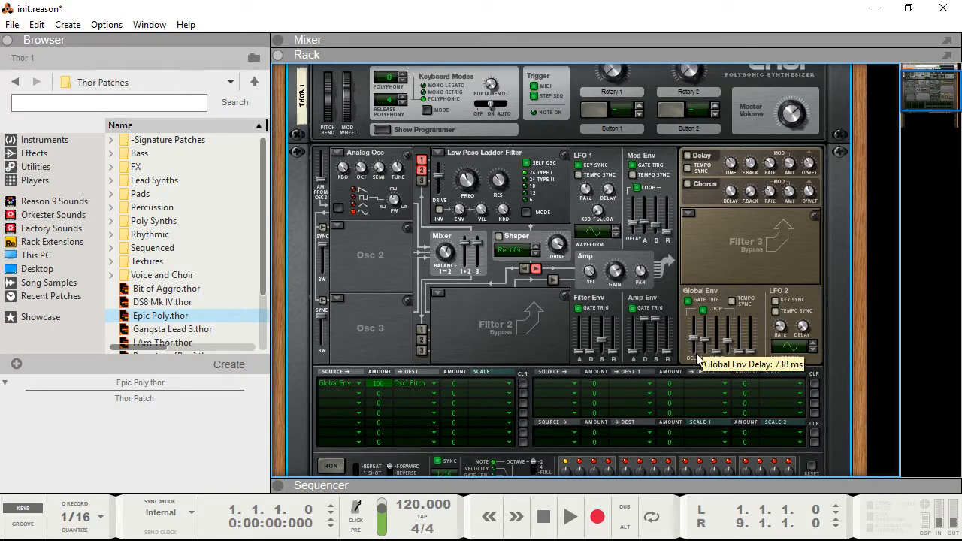
{"action": "left_click_drag", "start_coordinate": [717, 351], "coordinate": [717, 332]}
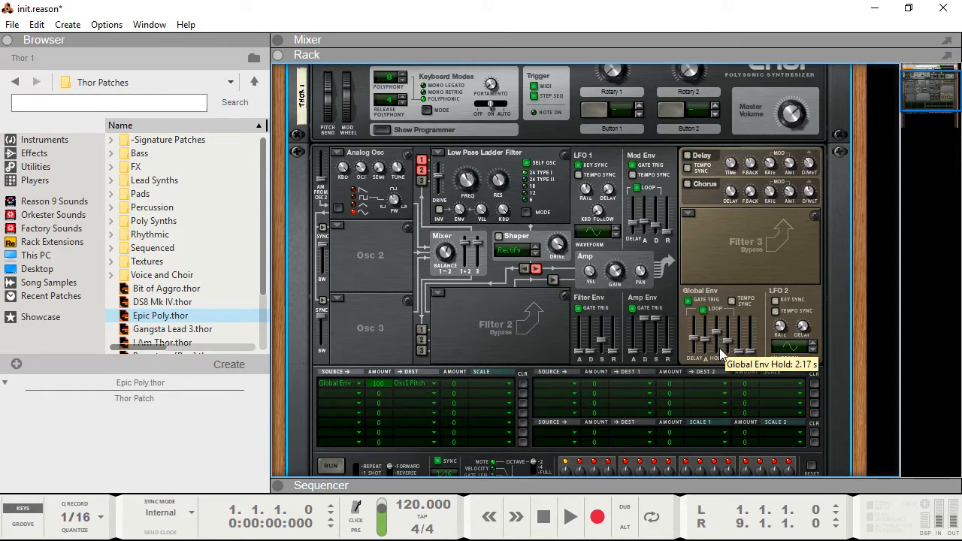
{"action": "left_click_drag", "start_coordinate": [713, 336], "coordinate": [717, 368]}
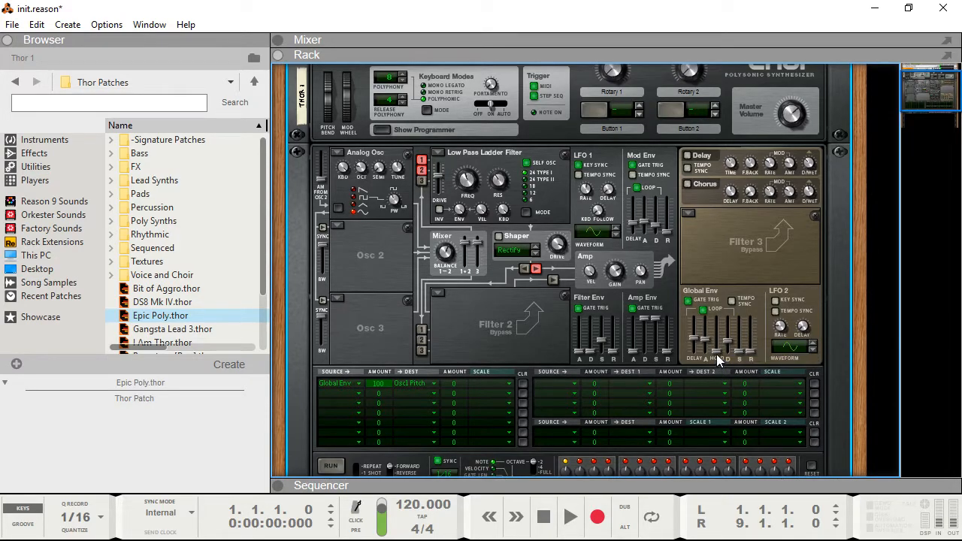
- Shorten the Global Env attack, try a hold of 4.78 s before returning it to minimum, and set the delay to 135 ms
{"action": "mouse_move", "coordinate": [707, 344]}
{"action": "left_mouse_down"}
{"action": "mouse_move", "coordinate": [734, 351]}
{"action": "mouse_move", "coordinate": [695, 345]}
{"action": "mouse_move", "coordinate": [718, 340]}
{"action": "mouse_move", "coordinate": [717, 331]}
{"action": "left_mouse_up"}
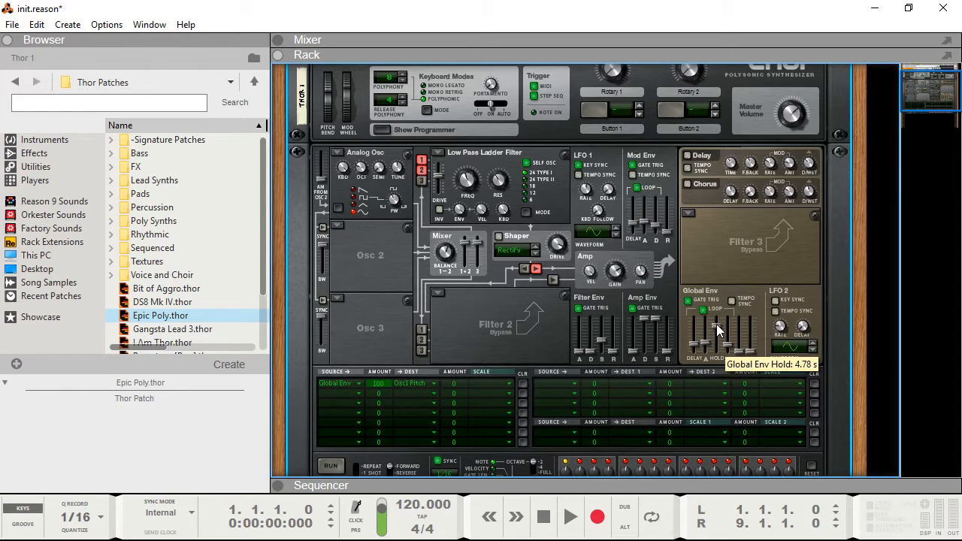
{"action": "left_click_drag", "start_coordinate": [718, 328], "coordinate": [717, 334]}
{"action": "left_click_drag", "start_coordinate": [717, 334], "coordinate": [721, 373]}
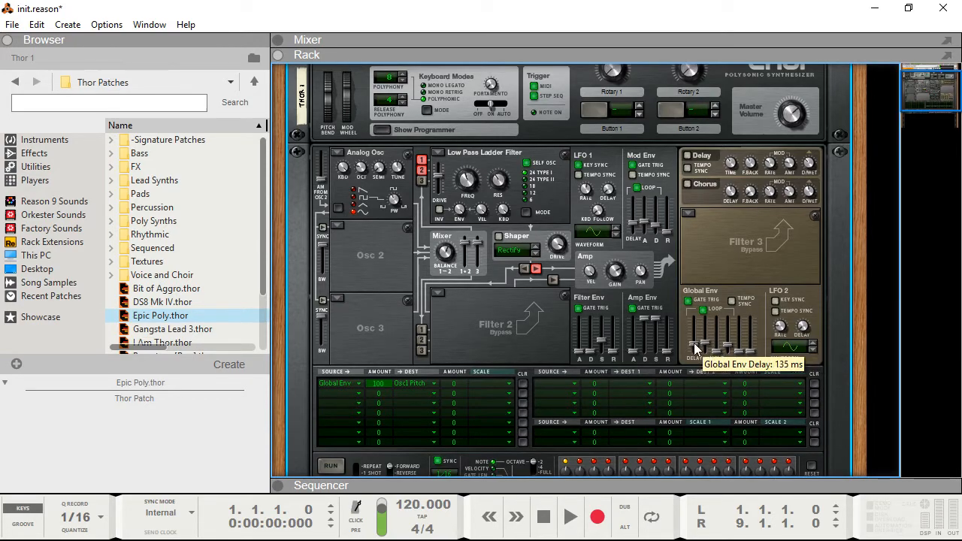
{"action": "left_click_drag", "start_coordinate": [716, 349], "coordinate": [715, 342]}
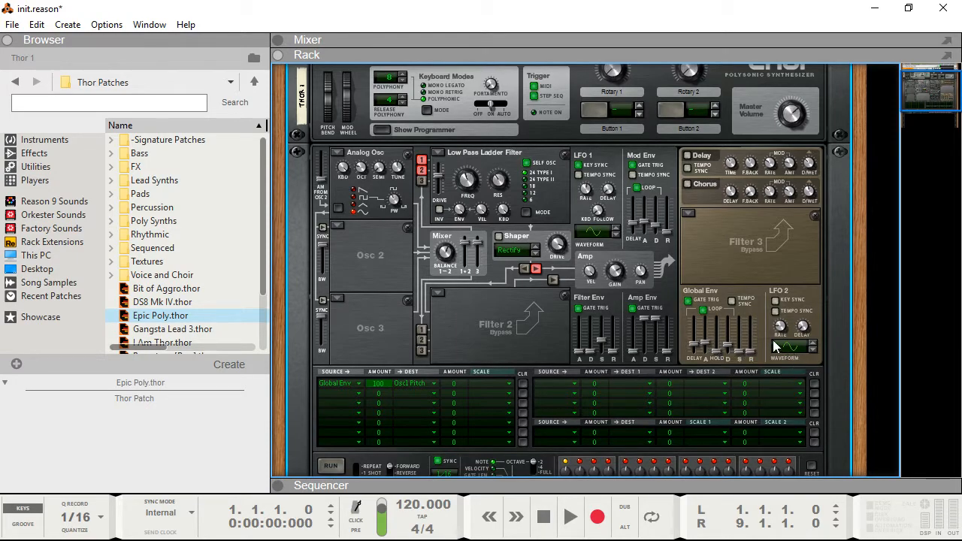
- Try a Global Env sustain of -13.7 dB, lower it again, and turn off the envelope's Loop
{"action": "left_click_drag", "start_coordinate": [749, 352], "coordinate": [740, 336]}
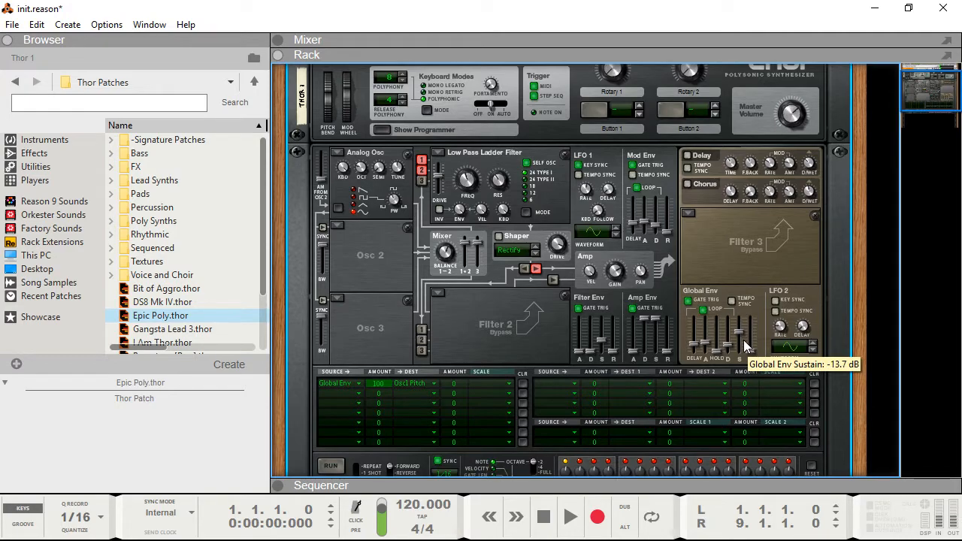
{"action": "mouse_move", "coordinate": [715, 351]}
{"action": "left_mouse_down"}
{"action": "mouse_move", "coordinate": [716, 339]}
{"action": "mouse_move", "coordinate": [719, 355]}
{"action": "left_mouse_up"}
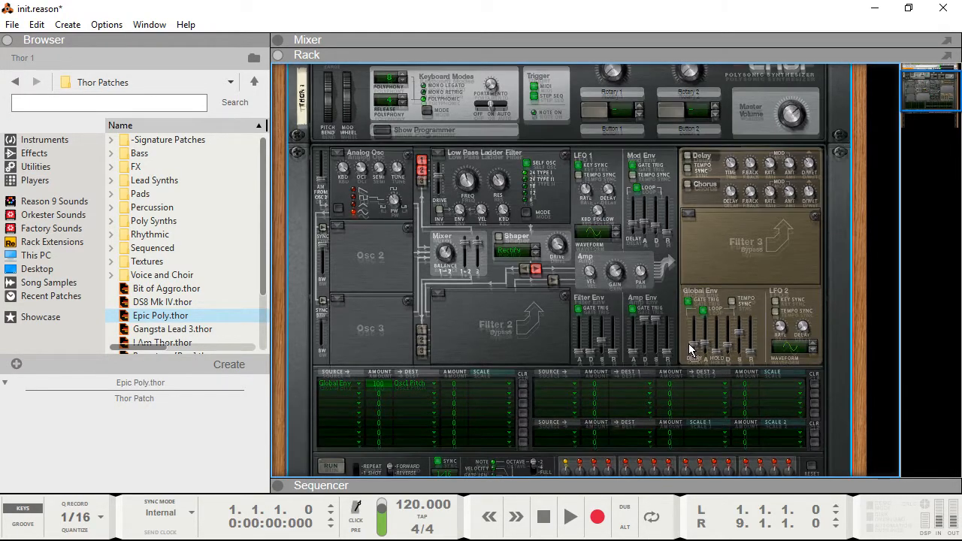
{"action": "mouse_move", "coordinate": [741, 345]}
{"action": "left_mouse_down"}
{"action": "mouse_move", "coordinate": [740, 320]}
{"action": "mouse_move", "coordinate": [750, 351]}
{"action": "left_mouse_up"}
{"action": "left_click", "coordinate": [703, 311]}
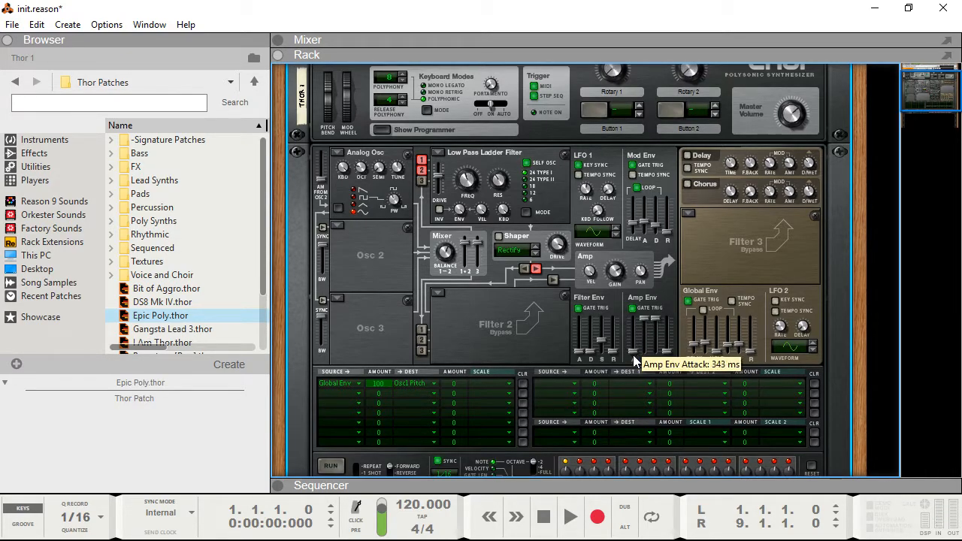
- Clear the Global Env routing from the modulation bus, and lengthen the Amp Env attack while reducing its decay
{"action": "left_click", "coordinate": [522, 374]}
{"action": "left_click_drag", "start_coordinate": [629, 336], "coordinate": [631, 331]}
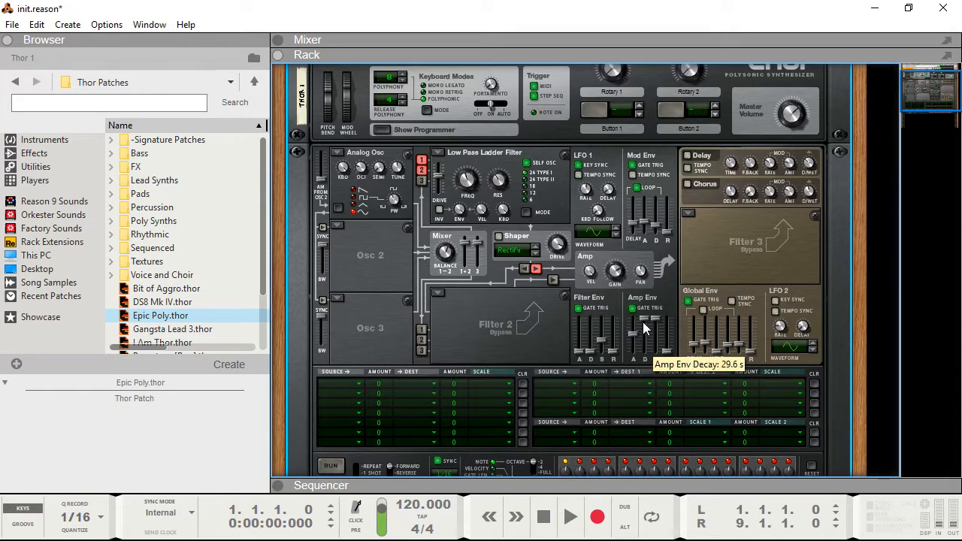
{"action": "mouse_move", "coordinate": [643, 330]}
{"action": "left_mouse_down"}
{"action": "mouse_move", "coordinate": [644, 351]}
{"action": "mouse_move", "coordinate": [653, 317]}
{"action": "left_mouse_up"}
- Try an Amp Env attack of 4.78 s, shorten it, try a sustain of -44.5 dB, and raise the release
{"action": "left_click_drag", "start_coordinate": [639, 352], "coordinate": [633, 328]}
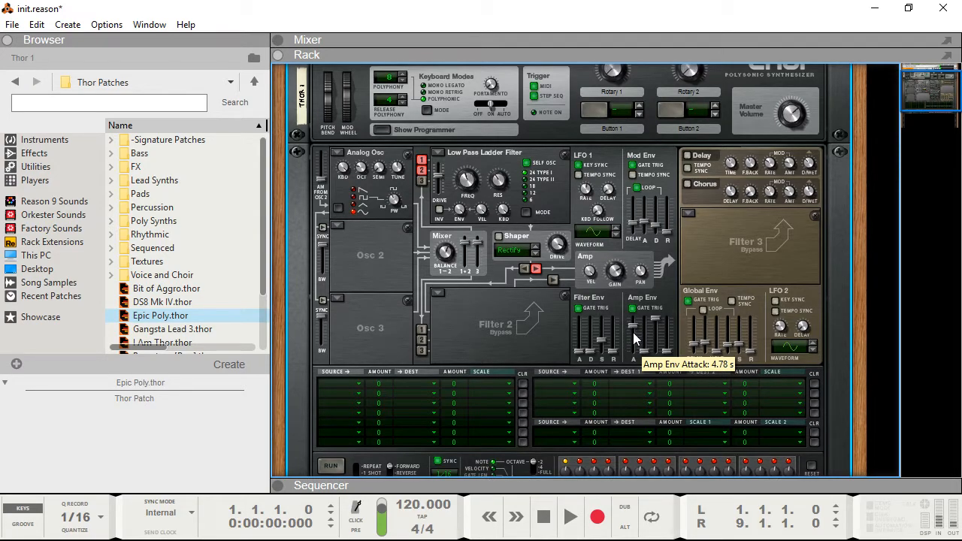
{"action": "left_click_drag", "start_coordinate": [632, 324], "coordinate": [660, 351]}
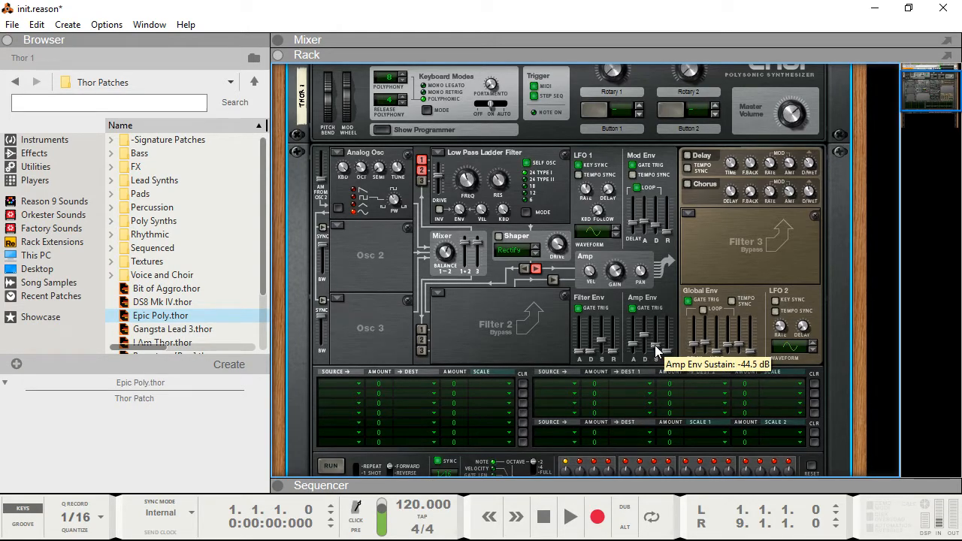
{"action": "mouse_move", "coordinate": [665, 350]}
{"action": "left_mouse_down"}
{"action": "mouse_move", "coordinate": [657, 326]}
{"action": "mouse_move", "coordinate": [664, 332]}
{"action": "left_mouse_up"}
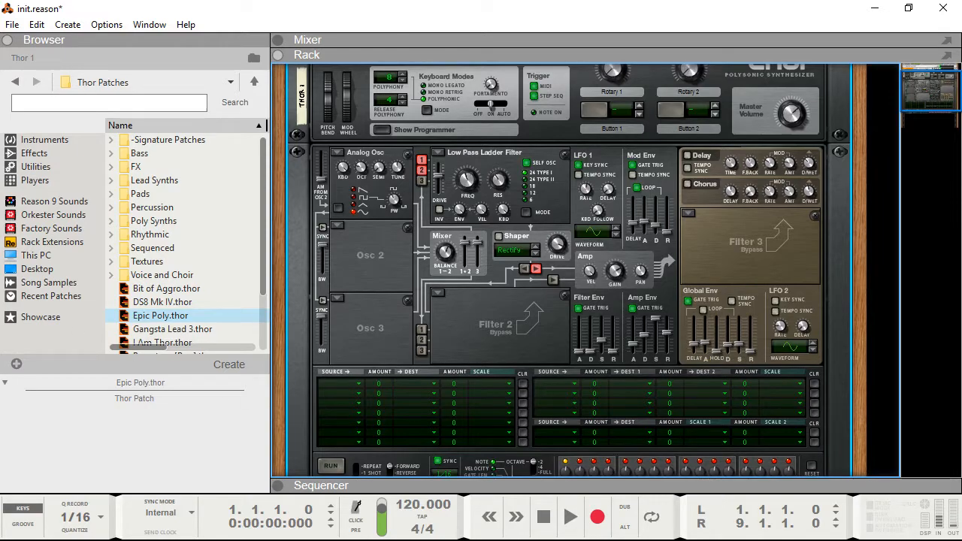
- Play C4 repeatedly with the On-screen Piano Keys to compare a 3.2 ms Amp Env release with longer ones
{"action": "key", "text": "F4"}
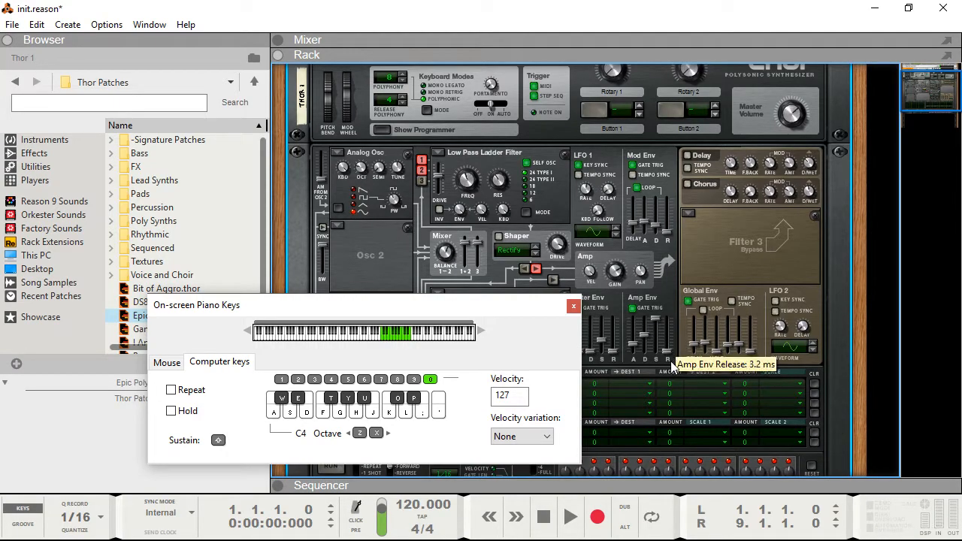
{"action": "key", "text": "a"}
{"action": "key", "text": "a"}
{"action": "key", "text": "a"}
{"action": "left_click_drag", "start_coordinate": [669, 352], "coordinate": [663, 331]}
{"action": "key", "text": "a"}
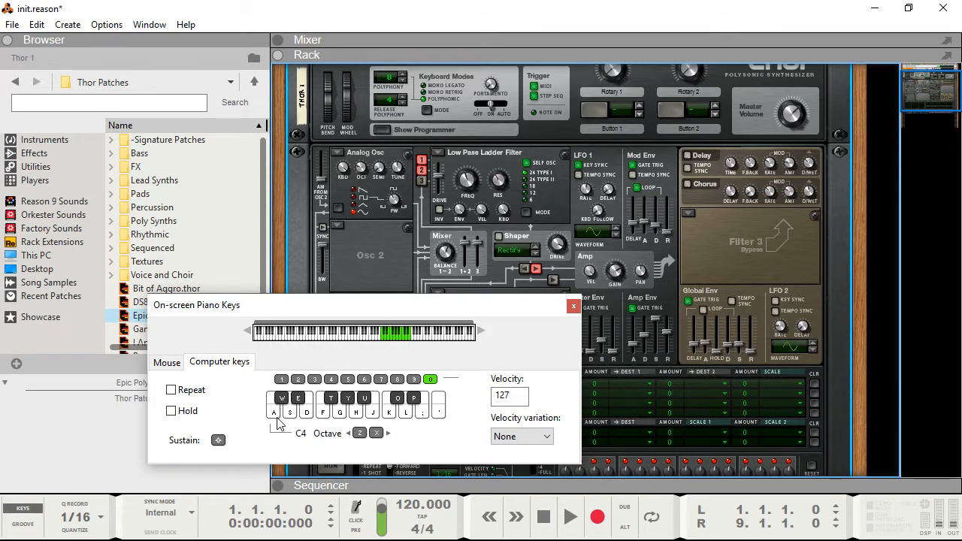
{"action": "left_click_drag", "start_coordinate": [668, 331], "coordinate": [668, 337]}
{"action": "left_click_drag", "start_coordinate": [511, 307], "coordinate": [473, 300]}
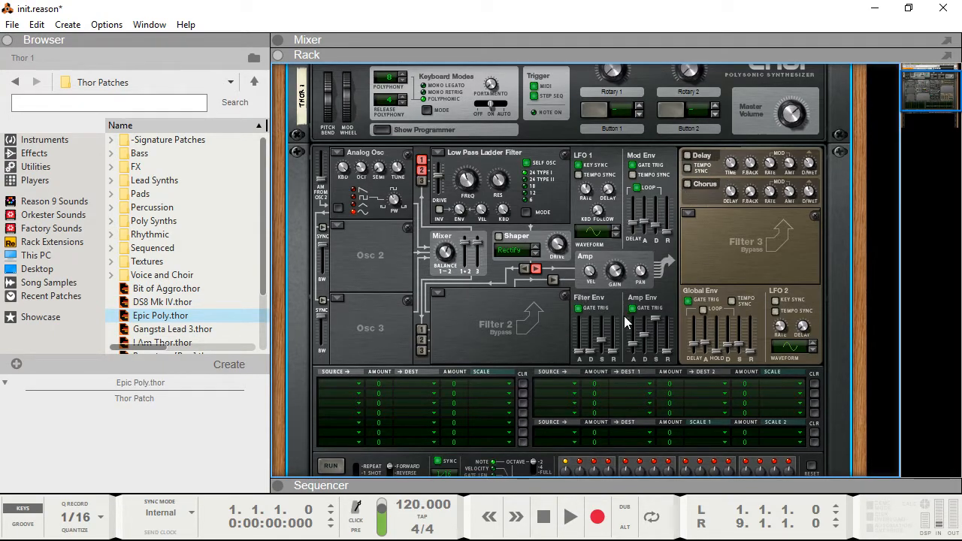
- Reset the Amp Env attack to 0.0 ms with maximum decay, and disconnect Osc 2 from the Low Pass Ladder Filter
{"action": "left_click_drag", "start_coordinate": [633, 341], "coordinate": [621, 356]}
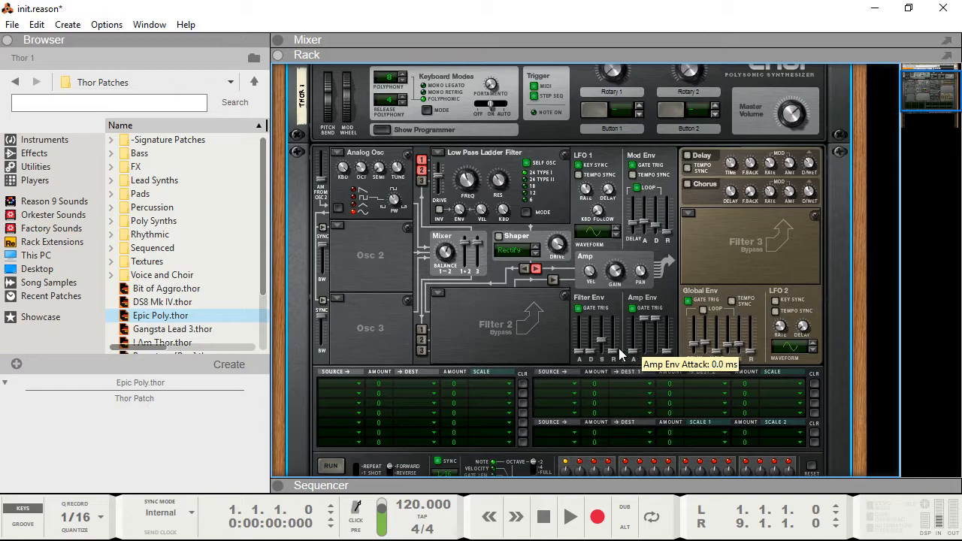
{"action": "left_click_drag", "start_coordinate": [460, 197], "coordinate": [461, 187]}
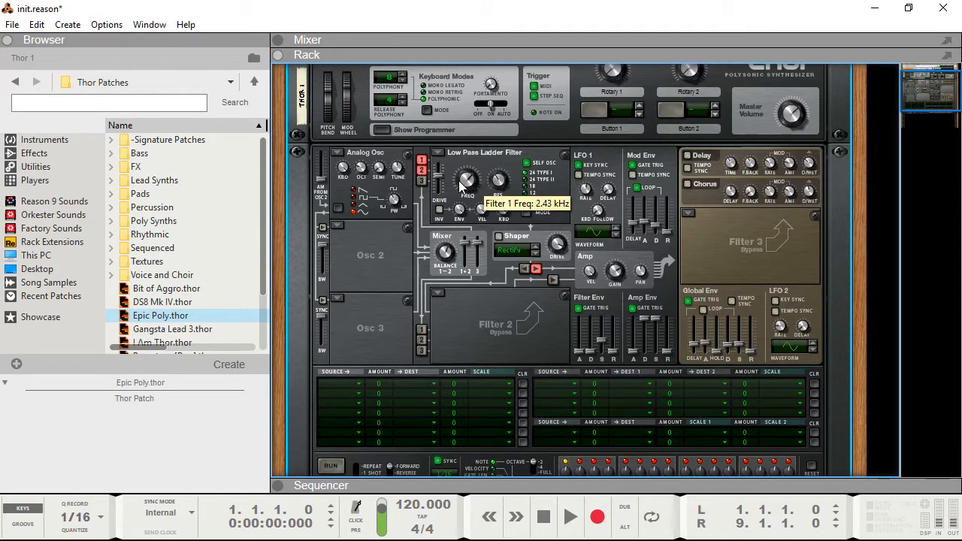
{"action": "left_click", "coordinate": [422, 170]}
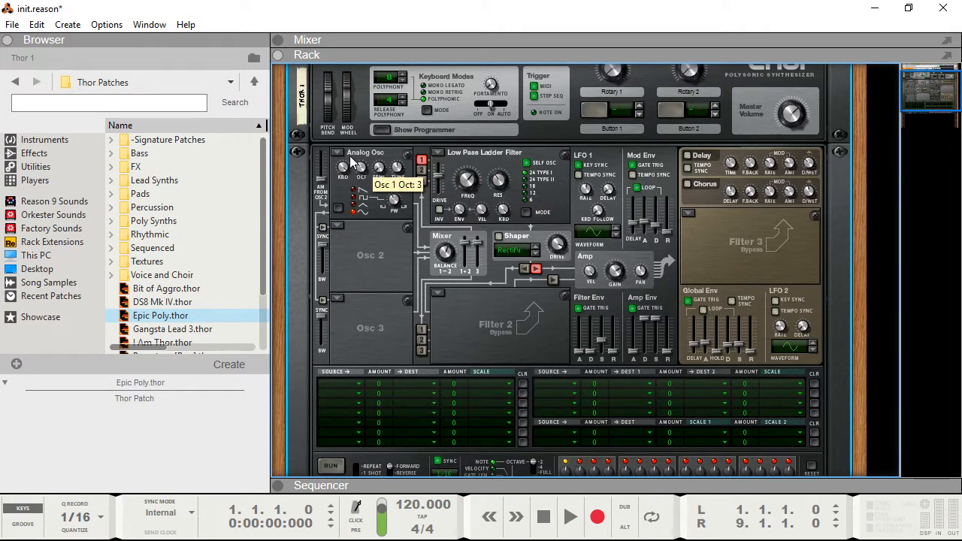
- Turn on the Chorus effect and adjust its dry/wet mix
{"action": "left_click", "coordinate": [688, 184]}
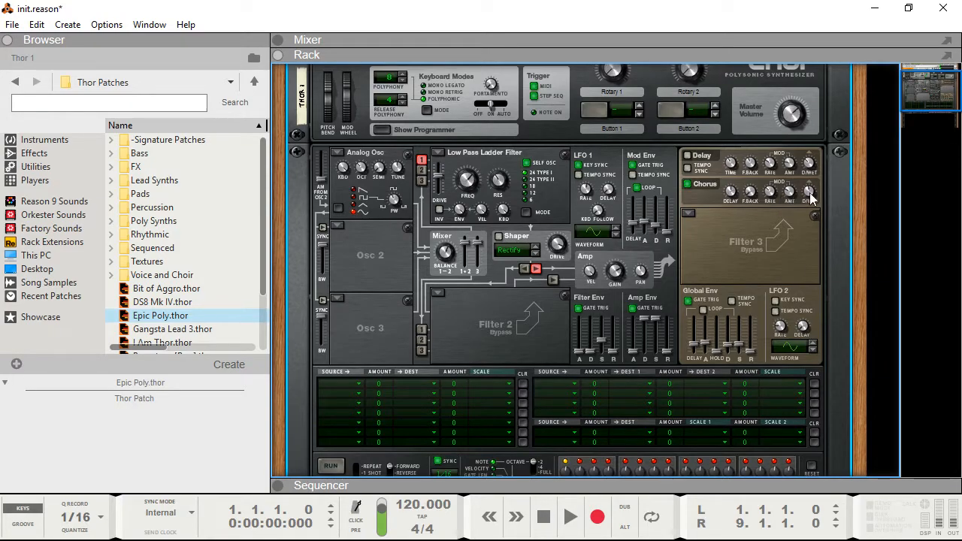
{"action": "left_click_drag", "start_coordinate": [811, 188], "coordinate": [798, 129]}
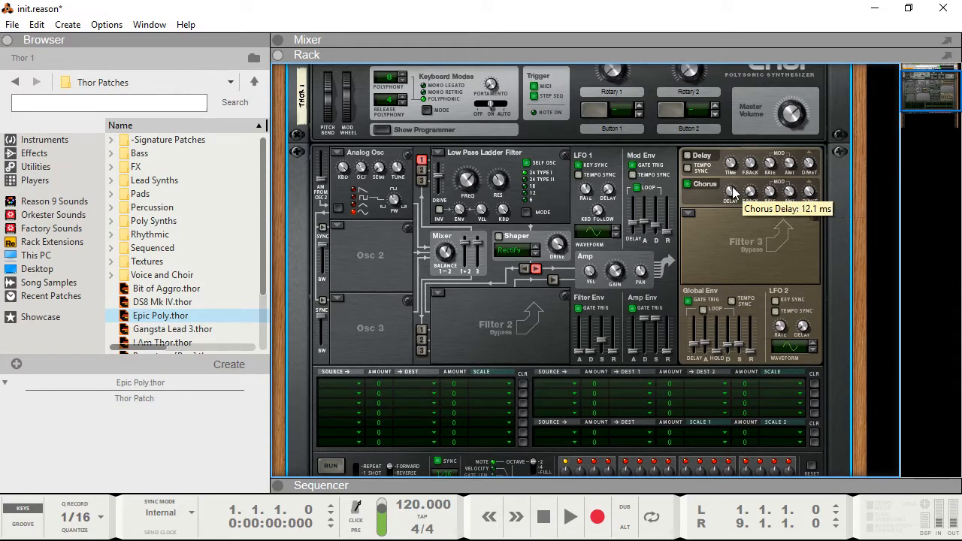
- Try different settings for the Chorus delay time, modulation rate and modulation amount
{"action": "left_click_drag", "start_coordinate": [729, 197], "coordinate": [748, 224]}
{"action": "mouse_move", "coordinate": [747, 194]}
{"action": "left_click_drag", "start_coordinate": [768, 188], "coordinate": [774, 148]}
{"action": "left_click_drag", "start_coordinate": [768, 190], "coordinate": [794, 233]}
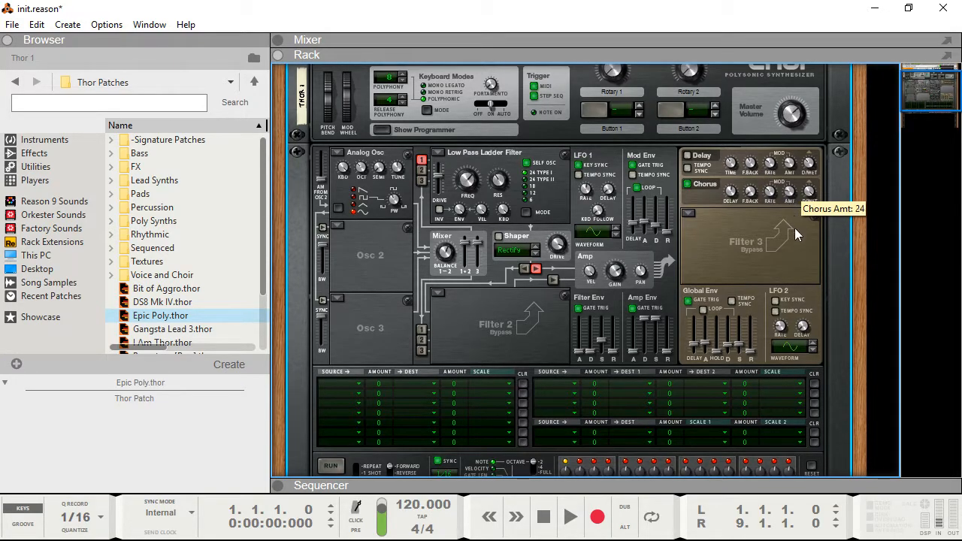
{"action": "mouse_move", "coordinate": [793, 191]}
{"action": "left_mouse_down"}
{"action": "mouse_move", "coordinate": [794, 177]}
{"action": "mouse_move", "coordinate": [770, 198]}
{"action": "mouse_move", "coordinate": [774, 208]}
{"action": "mouse_move", "coordinate": [791, 202]}
{"action": "left_mouse_up"}
- Switch from the Chorus to the Delay effect and adjust the Delay's dry/wet mix
{"action": "left_click", "coordinate": [689, 183]}
{"action": "left_click", "coordinate": [687, 156]}
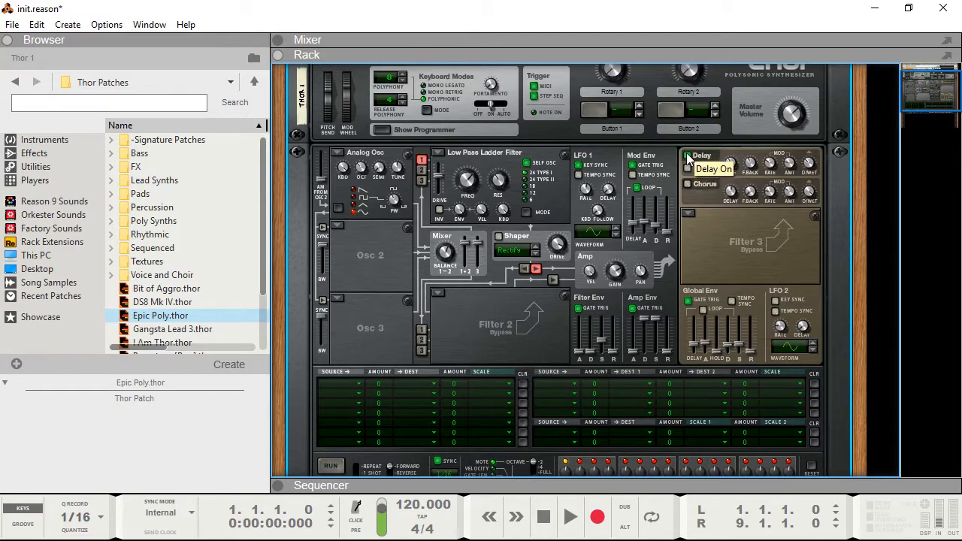
{"action": "left_click_drag", "start_coordinate": [810, 166], "coordinate": [809, 152]}
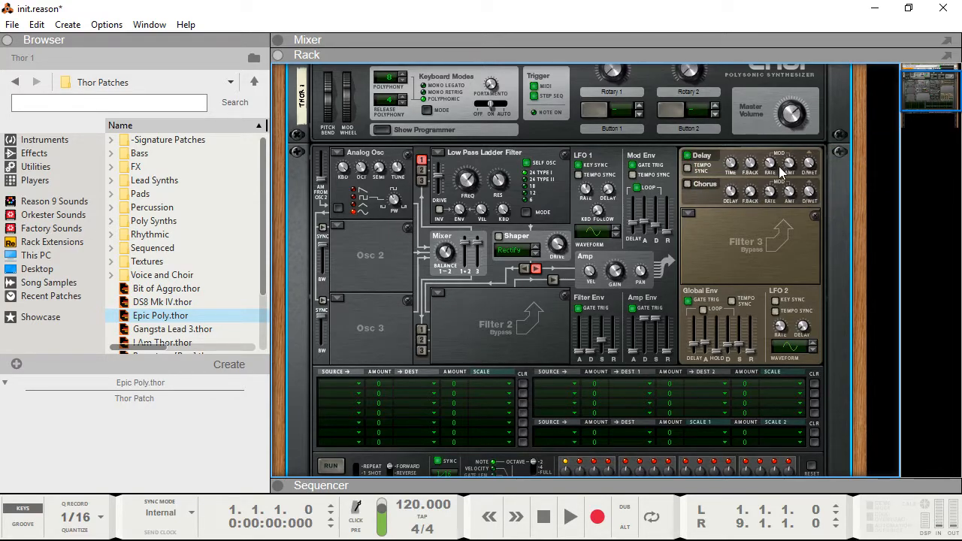
- Show the On-screen Piano Keys and play C4 and E4 repeatedly to hear the Delay effect
{"action": "mouse_move", "coordinate": [729, 159]}
{"action": "scroll", "coordinate": [729, 159], "scroll_direction": "up", "scroll_amount": 5}
{"action": "key", "text": "F4"}
{"action": "key", "text": "a"}
{"action": "key", "text": "d"}
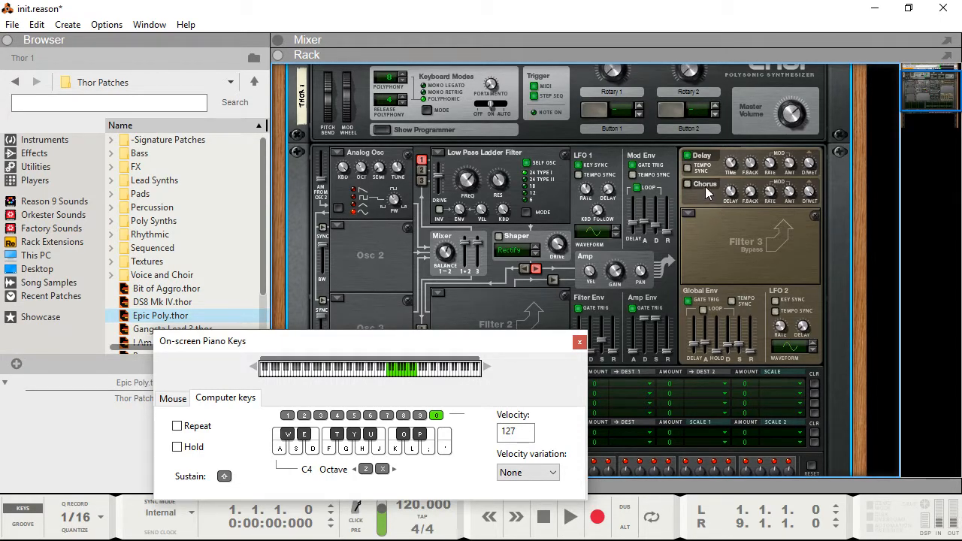
{"action": "key", "text": "a"}
{"action": "key", "text": "d"}
- Try a Delay feedback of 34 and vary the Delay's time, modulation rate and amount while playing C4 and E4
{"action": "left_click_drag", "start_coordinate": [727, 159], "coordinate": [732, 170]}
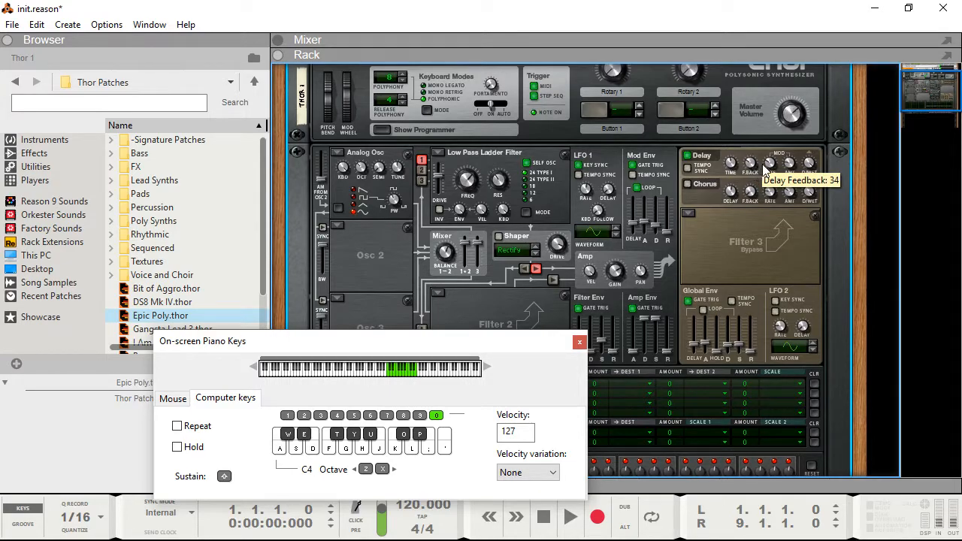
{"action": "left_click_drag", "start_coordinate": [773, 175], "coordinate": [761, 138]}
{"action": "key", "text": "a"}
{"action": "key", "text": "d"}
{"action": "left_click_drag", "start_coordinate": [791, 167], "coordinate": [786, 145]}
{"action": "key", "text": "a"}
{"action": "key", "text": "d"}
- Try a Delay time of 315 ms, a feedback of 91 and a rate of 18.2 Hz while playing C4 and E4
{"action": "scroll", "coordinate": [734, 171], "scroll_direction": "down", "scroll_amount": 5}
{"action": "key", "text": "a"}
{"action": "key", "text": "d"}
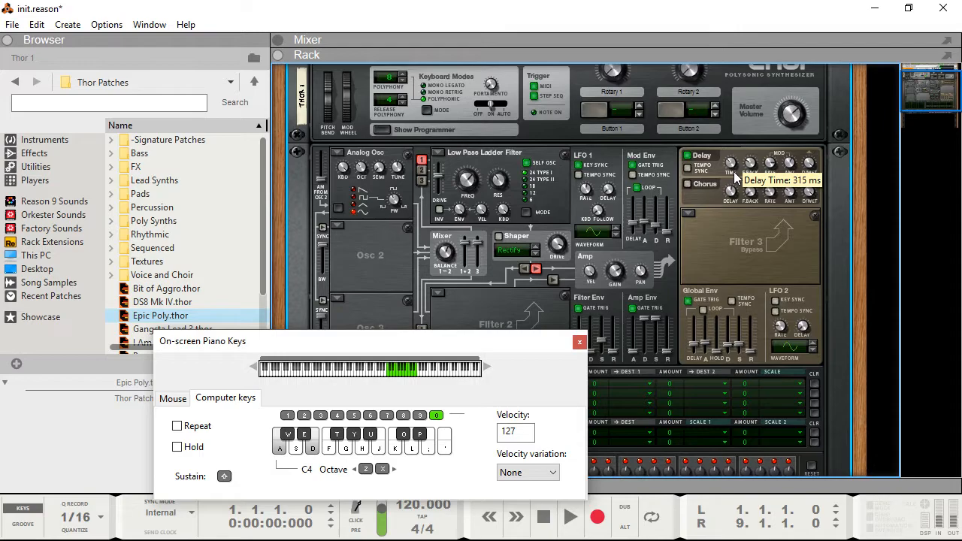
{"action": "left_click_drag", "start_coordinate": [751, 167], "coordinate": [748, 154]}
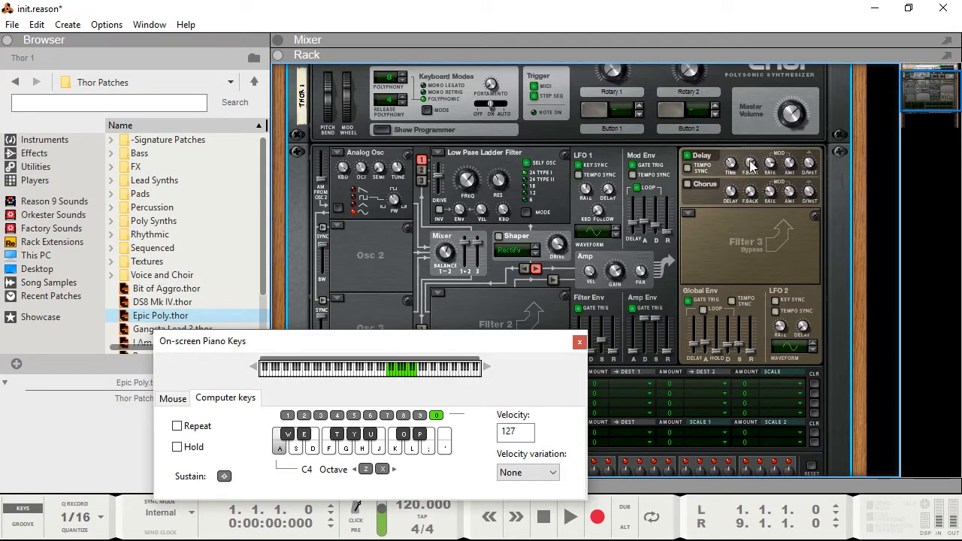
{"action": "key", "text": "a"}
{"action": "mouse_move", "coordinate": [772, 163]}
{"action": "left_mouse_down"}
{"action": "mouse_move", "coordinate": [772, 172]}
{"action": "mouse_move", "coordinate": [765, 150]}
{"action": "left_mouse_up"}
{"action": "key", "text": "d"}
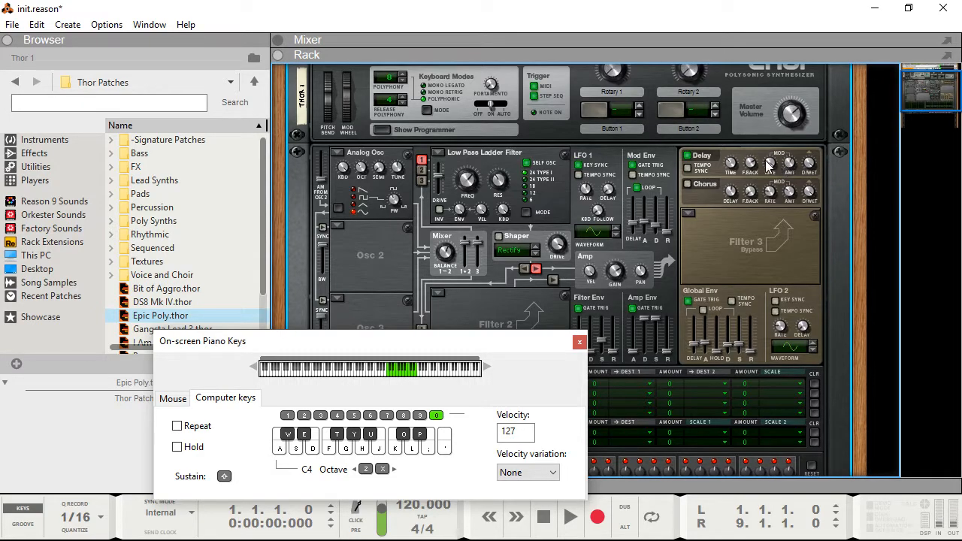
{"action": "key", "text": "a"}
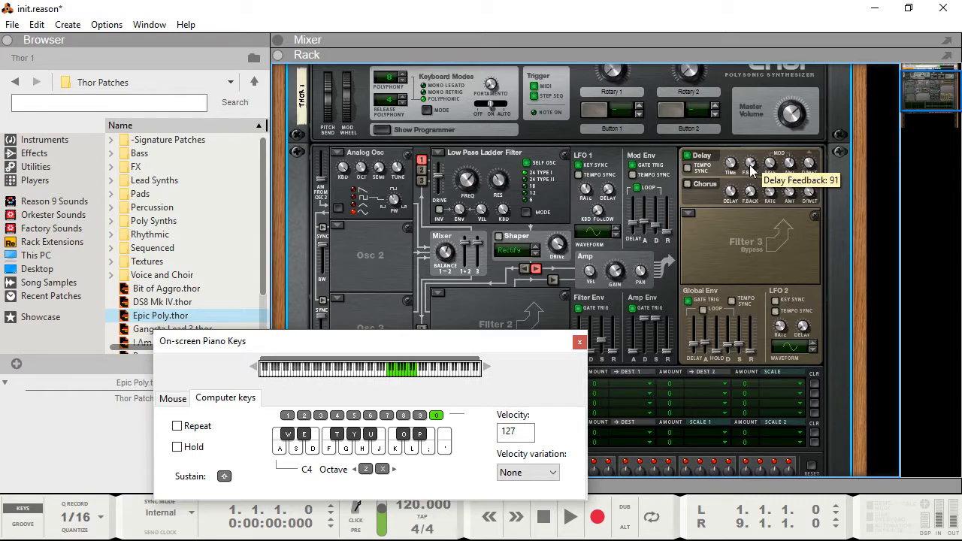
{"action": "key", "text": "a"}
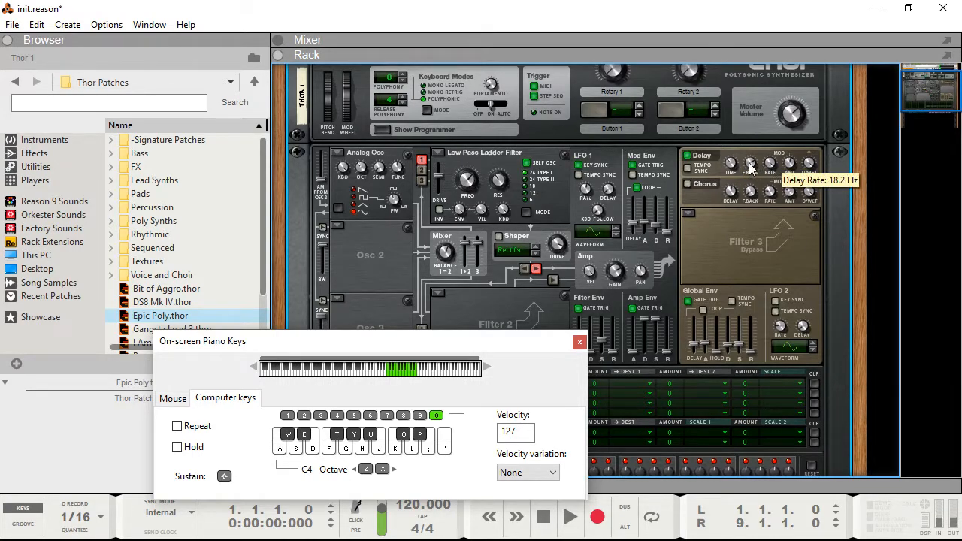
- Readjust the Delay feedback while playing C4 and E4, and switch off Delay and the On-screen Piano Keys
{"action": "left_click_drag", "start_coordinate": [749, 164], "coordinate": [777, 188]}
{"action": "key", "text": "a"}
{"action": "key", "text": "d"}
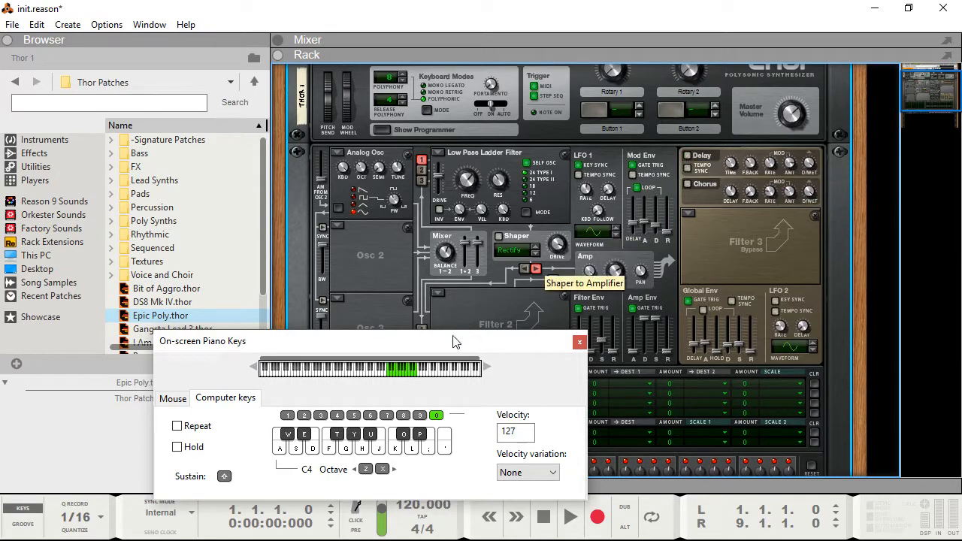
{"action": "left_click_drag", "start_coordinate": [429, 342], "coordinate": [0, 238]}
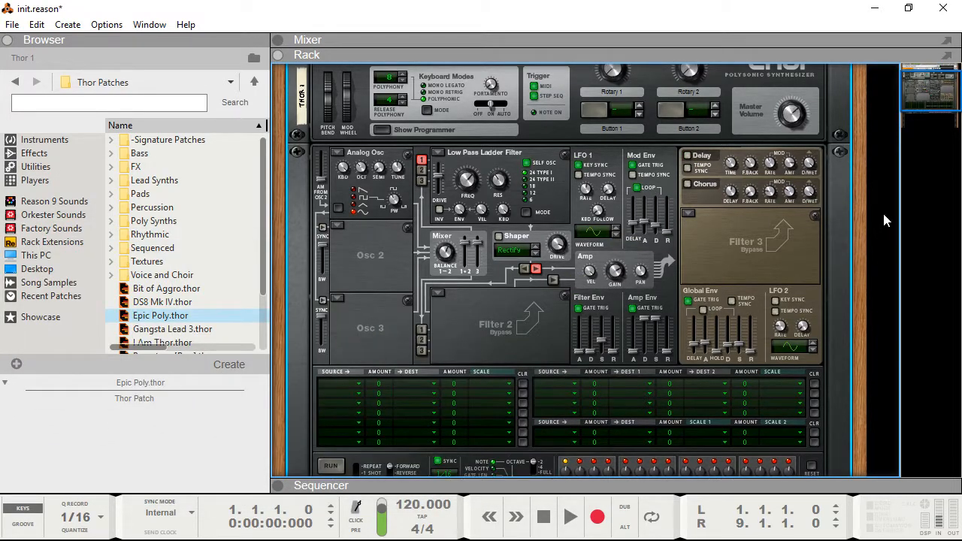
- Flip the rack to view the routing examples on Thor's back panel, and return to the front panel
{"action": "scroll", "coordinate": [504, 325], "scroll_direction": "down", "scroll_amount": 2}
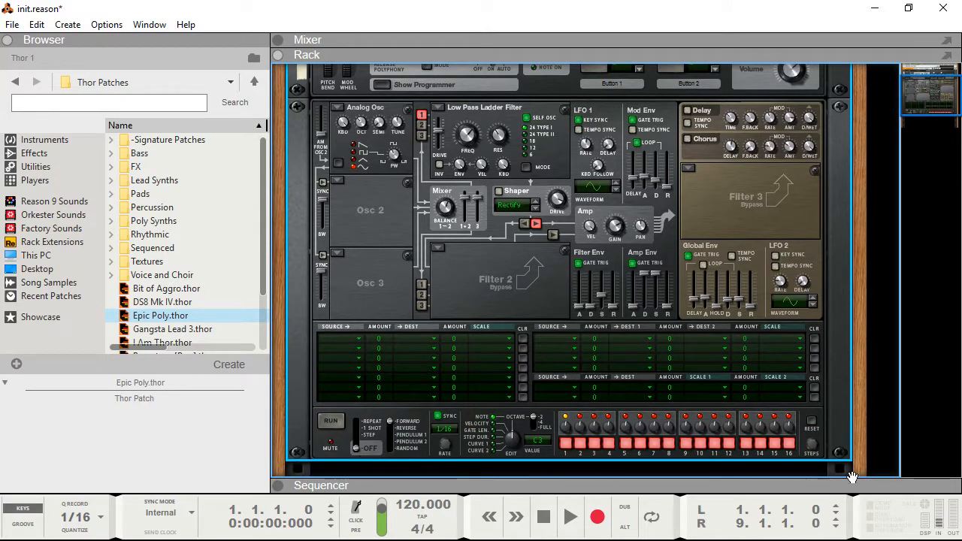
{"action": "key", "text": "Tab"}
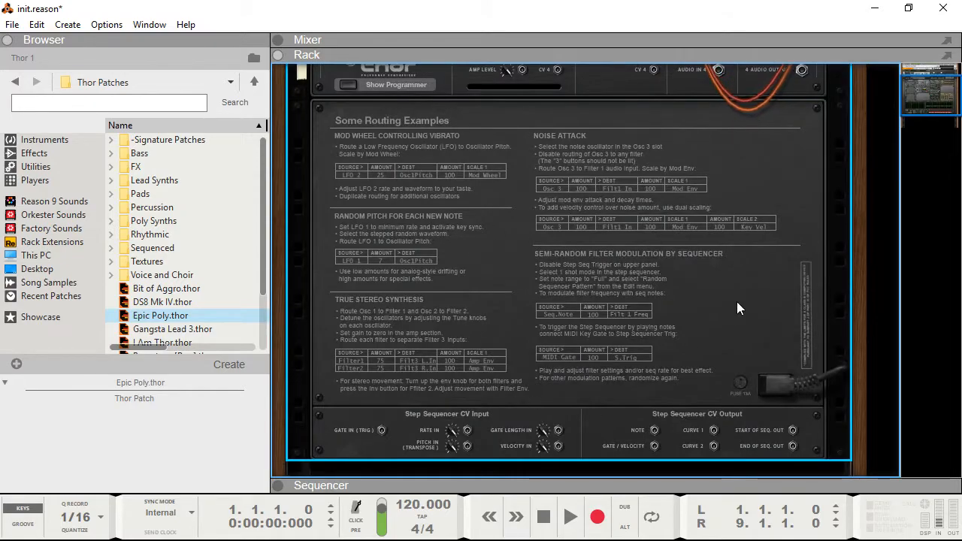
{"action": "key", "text": "Tab"}
{"action": "scroll", "coordinate": [733, 301], "scroll_direction": "up", "scroll_amount": 1}
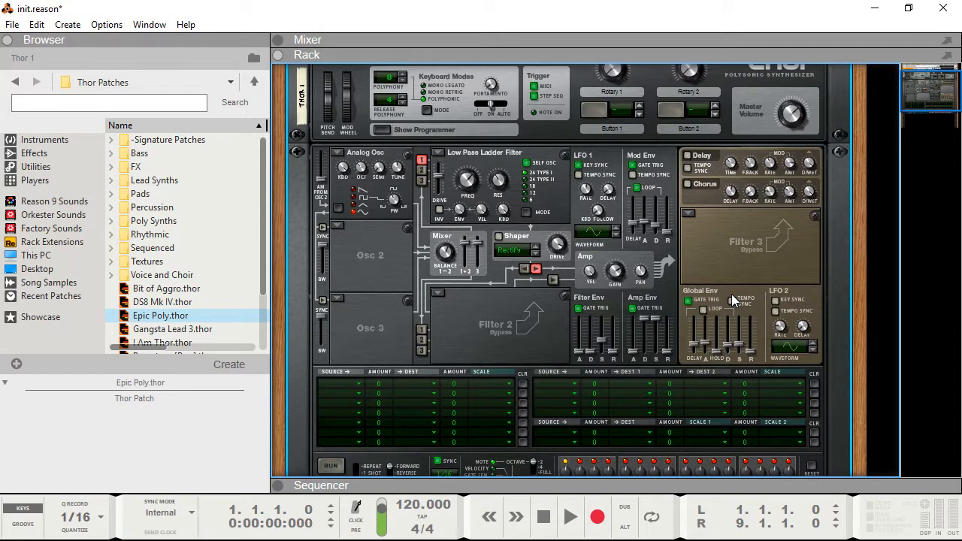
{"action": "scroll", "coordinate": [733, 300], "scroll_direction": "up", "scroll_amount": 1}
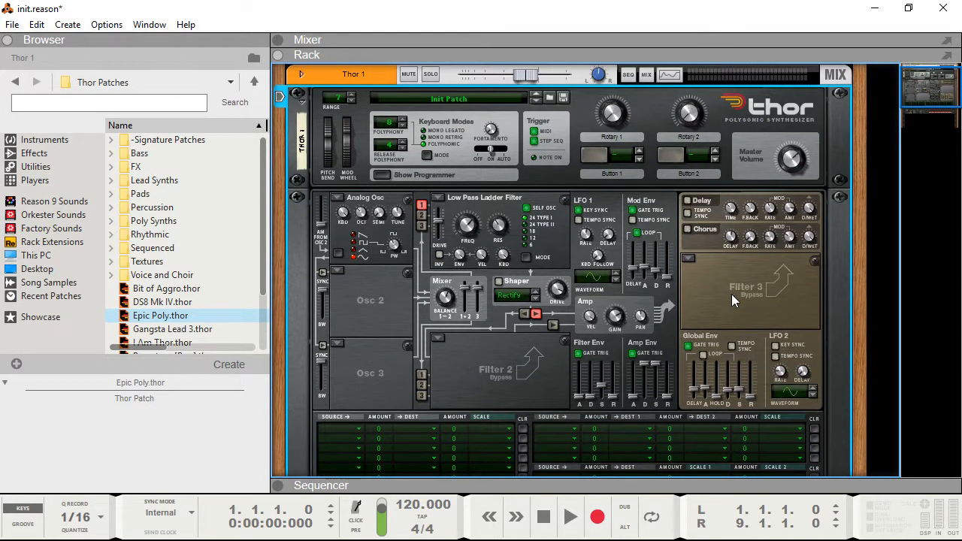